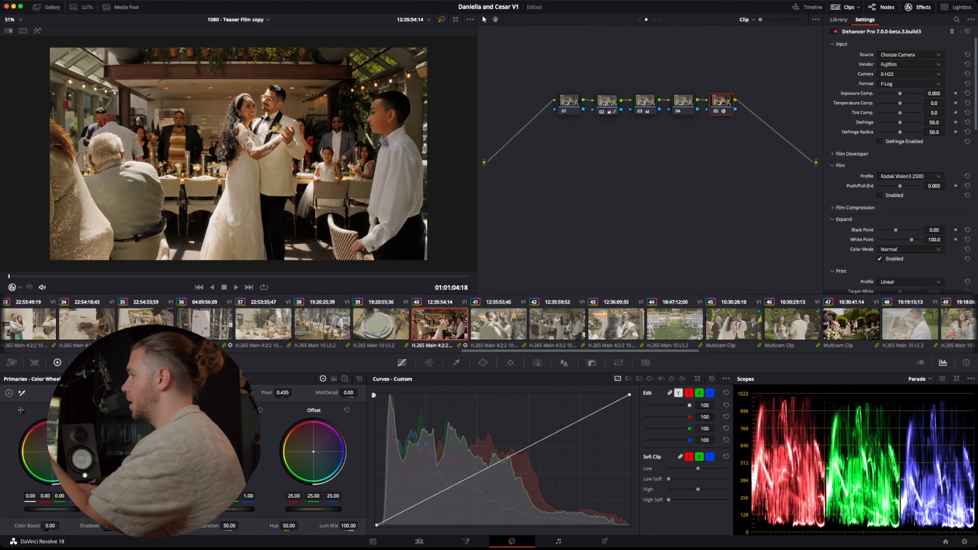
# Step: Enable Dehancer's film emulation on node 05 with the Kodak Aerocolor IV 125 profile and check its print settings
pyautogui.scroll(5, 238, 154)
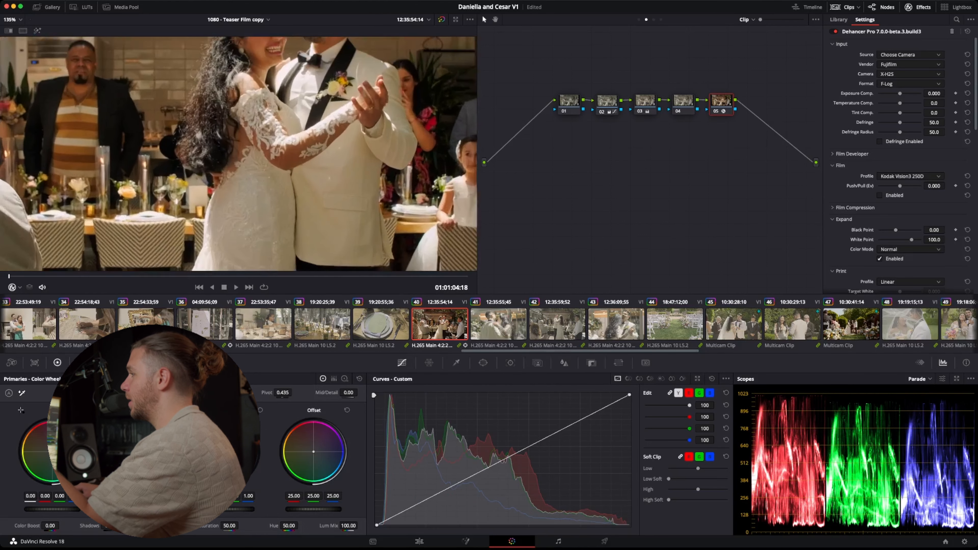
pyautogui.scroll(-5, 238, 154)
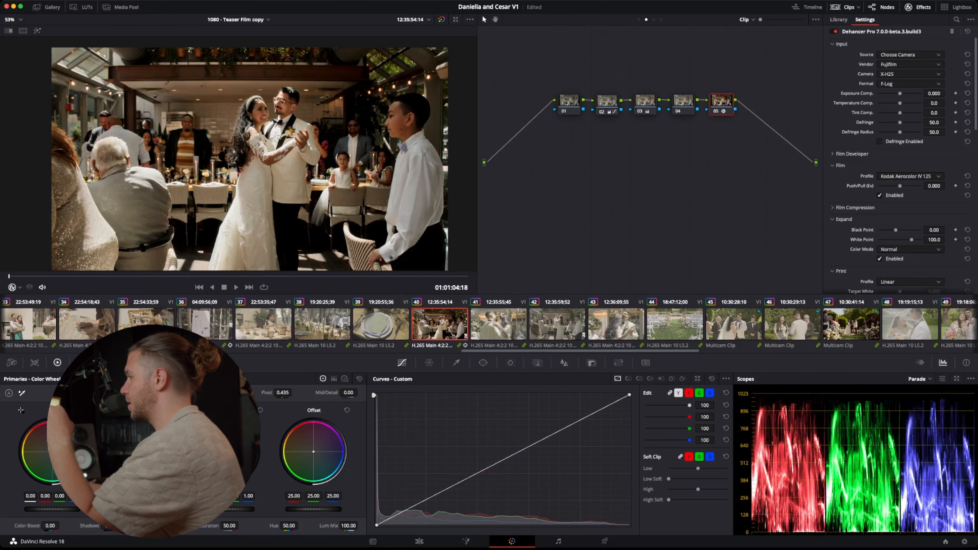
pyautogui.scroll(-3, 897, 162)
pyautogui.scroll(-5, 898, 162)
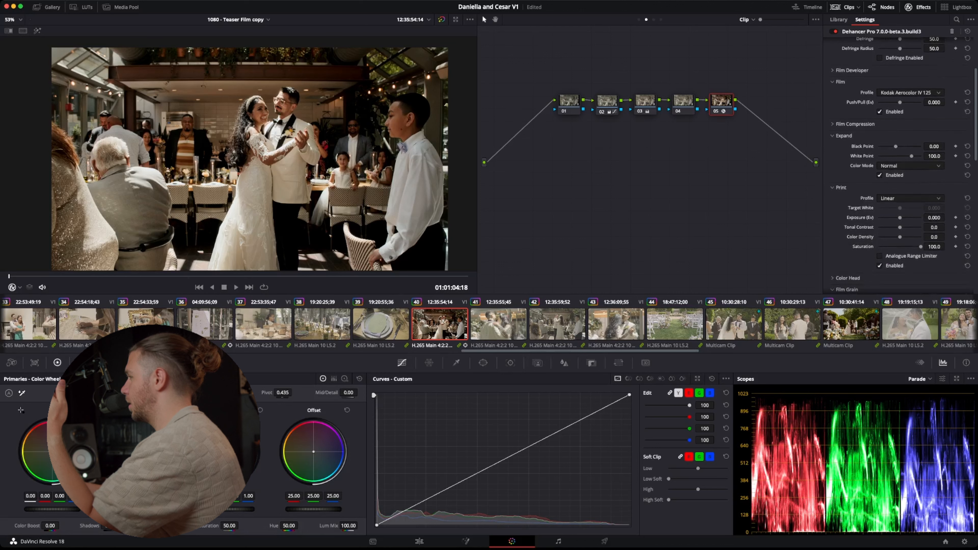
pyautogui.scroll(-3, 898, 162)
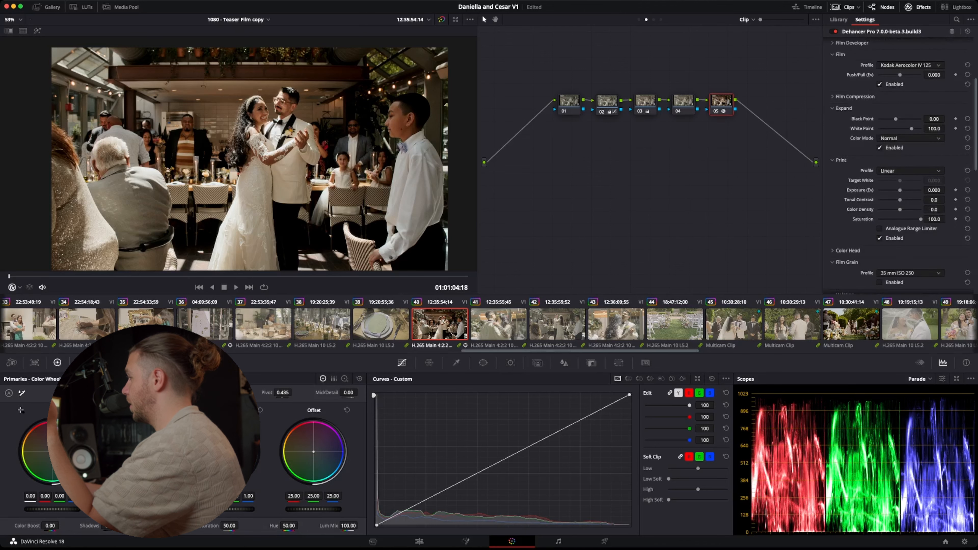
# Step: Set the Offset to 25.11, 24.70, 24.25 on node 03 and to 30.30 for all channels on node 02
pyautogui.click(646, 103)
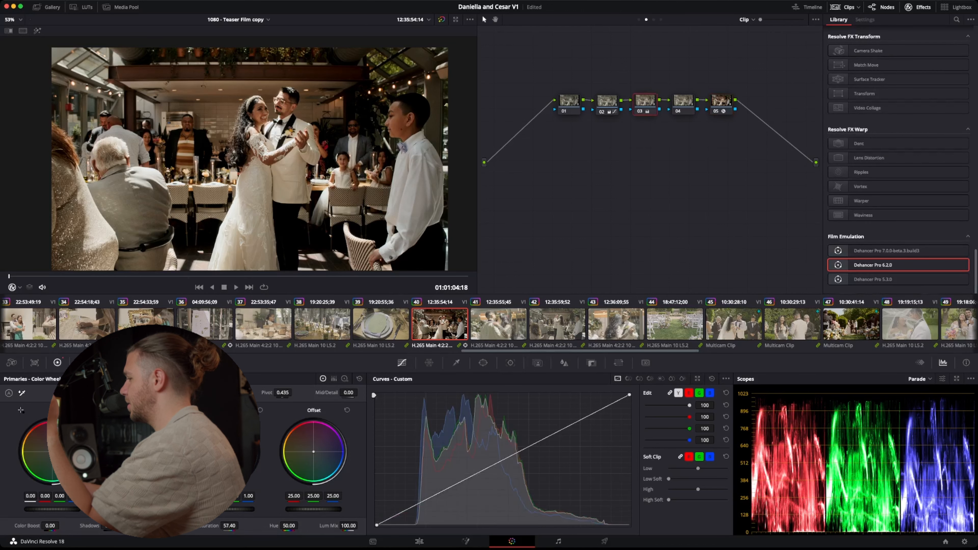
pyautogui.moveTo(314, 452); pyautogui.dragTo(314, 452)
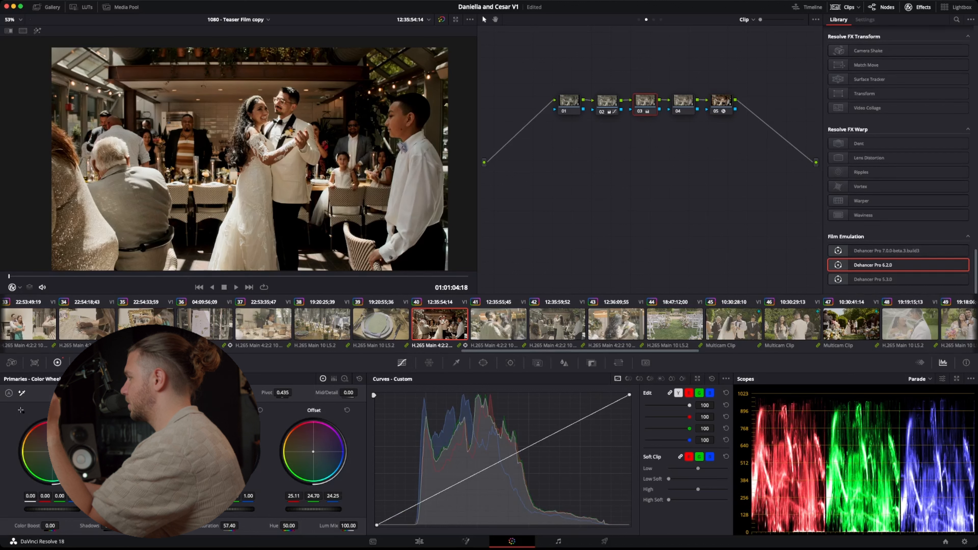
pyautogui.hotkey('shift', ';')
pyautogui.moveTo(313, 510); pyautogui.dragTo(325, 509)
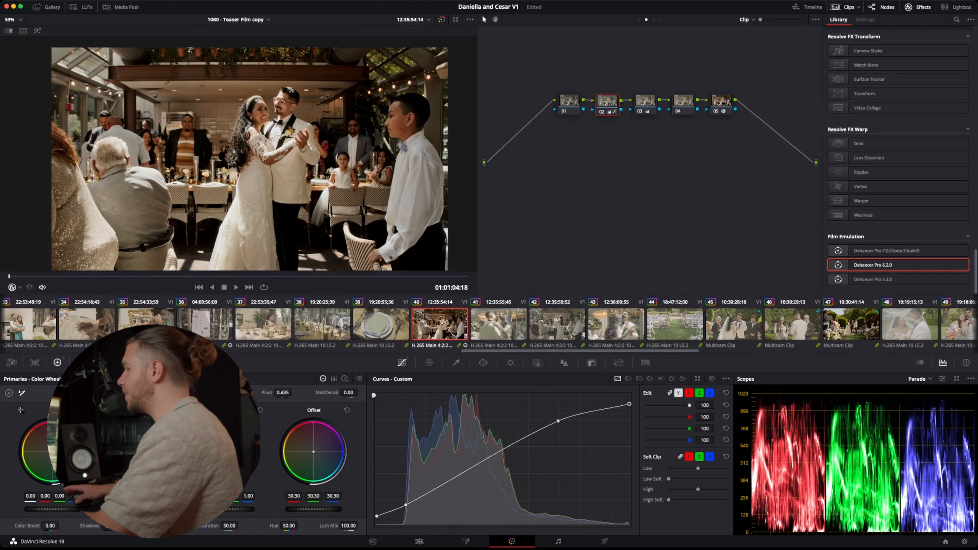
# Step: Examine the Dehancer settings on node 05, from the input options to the print and film effect sections
pyautogui.click(722, 103)
pyautogui.scroll(4, 899, 162)
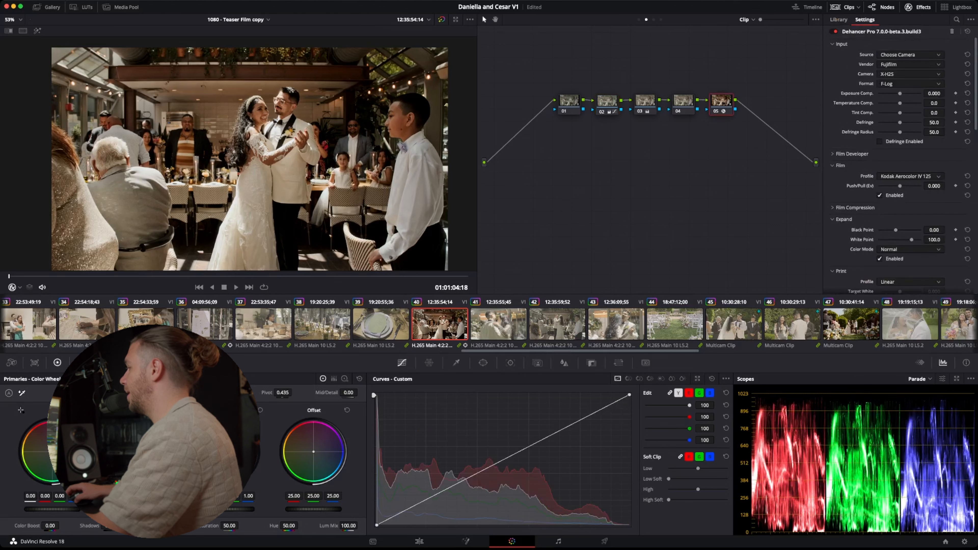
pyautogui.scroll(-6, 899, 162)
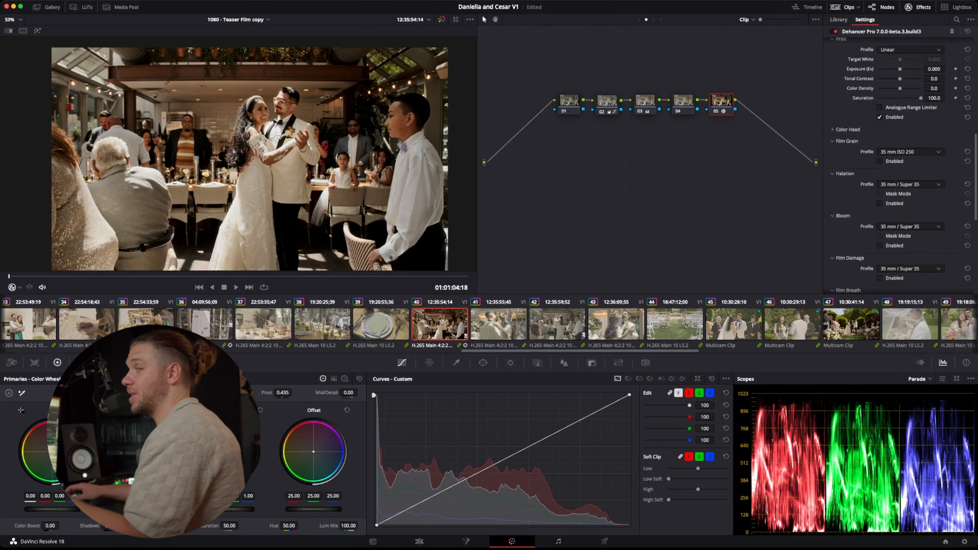
pyautogui.scroll(-1, 899, 162)
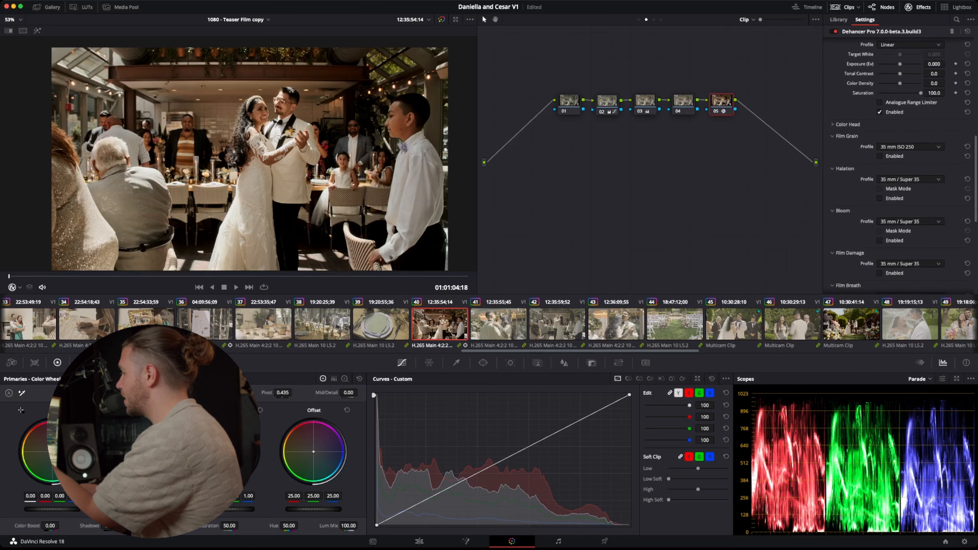
pyautogui.scroll(-1, 899, 162)
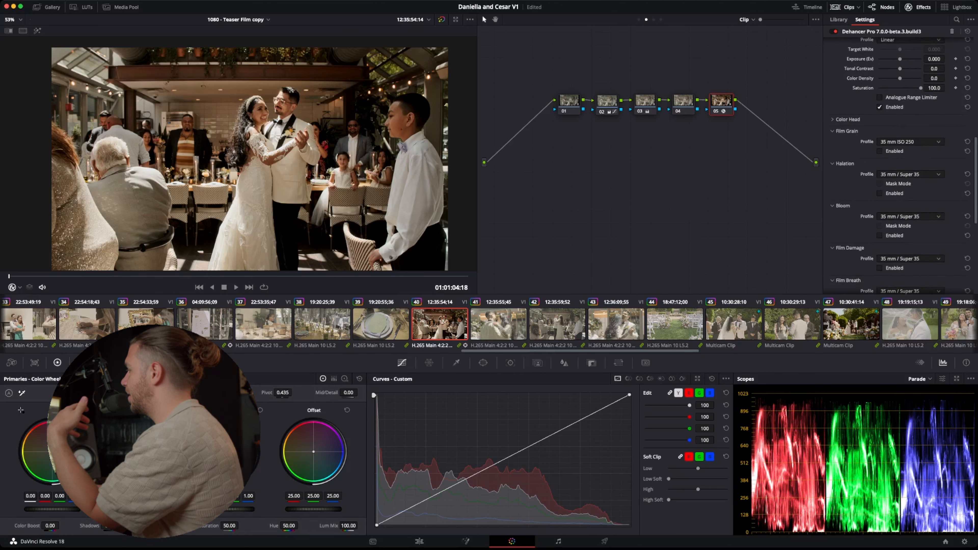
# Step: Compare the dancing couple up close with the Kodak Aerocolor IV 125 film emulation disabled and enabled
pyautogui.scroll(5, 244, 132)
pyautogui.moveTo(244, 132); pyautogui.dragTo(241, 150)
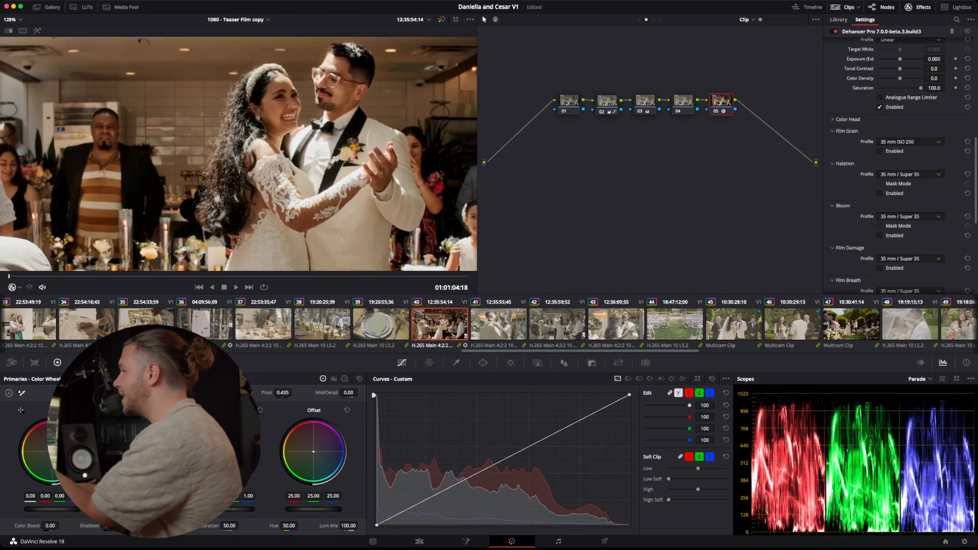
pyautogui.scroll(5, 901, 162)
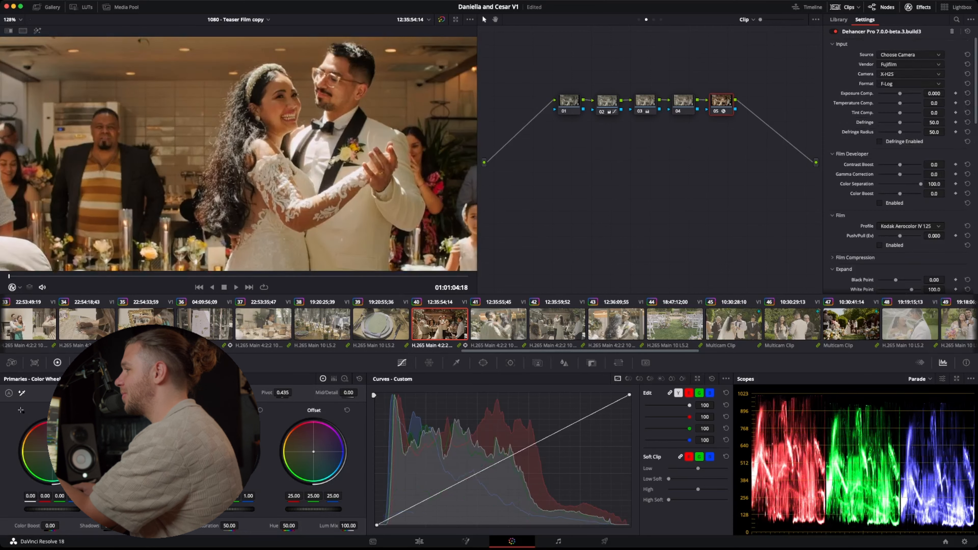
pyautogui.click(879, 245)
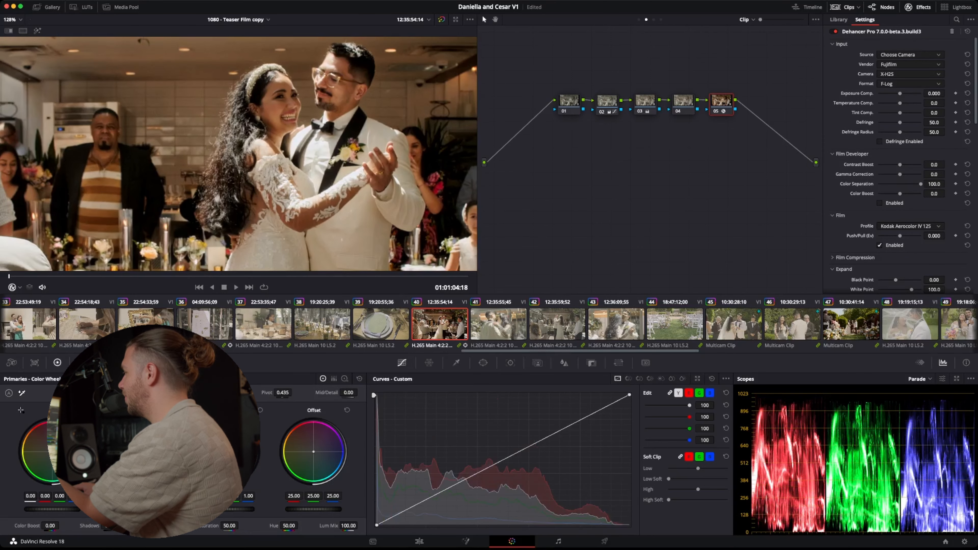
# Step: Look through Dehancer's sections on node 05, from Input and Film Developer to Halation, Bloom and Gate Weave
pyautogui.scroll(-1, 901, 165)
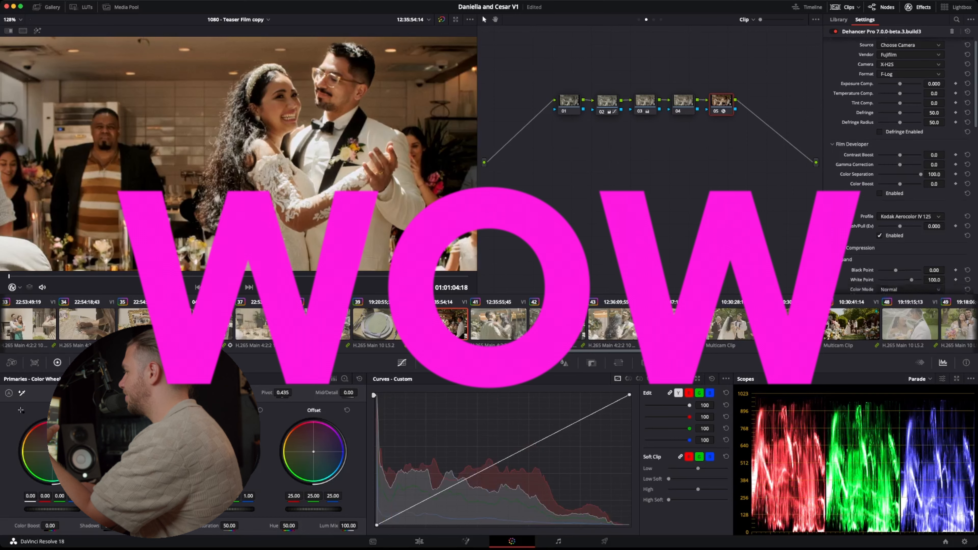
pyautogui.scroll(-10, 901, 164)
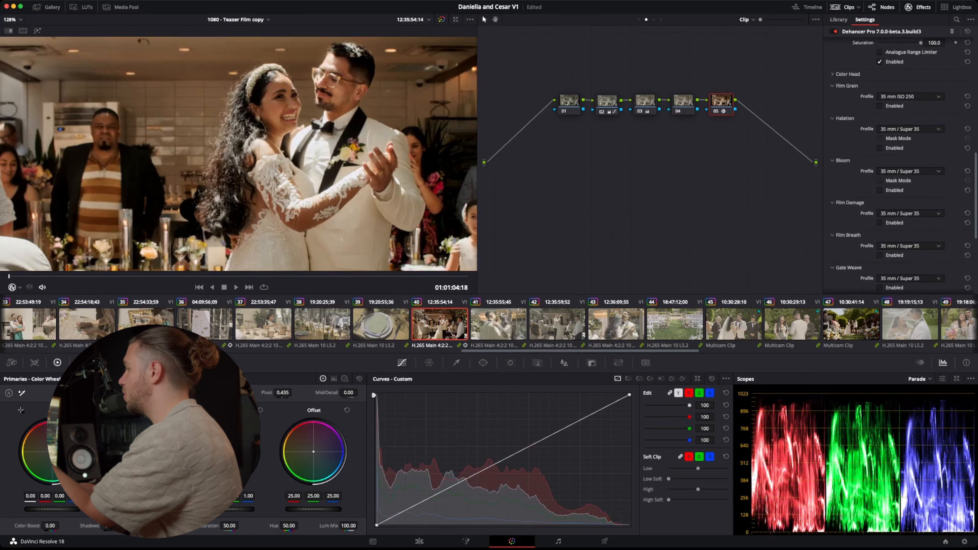
pyautogui.scroll(15, 901, 165)
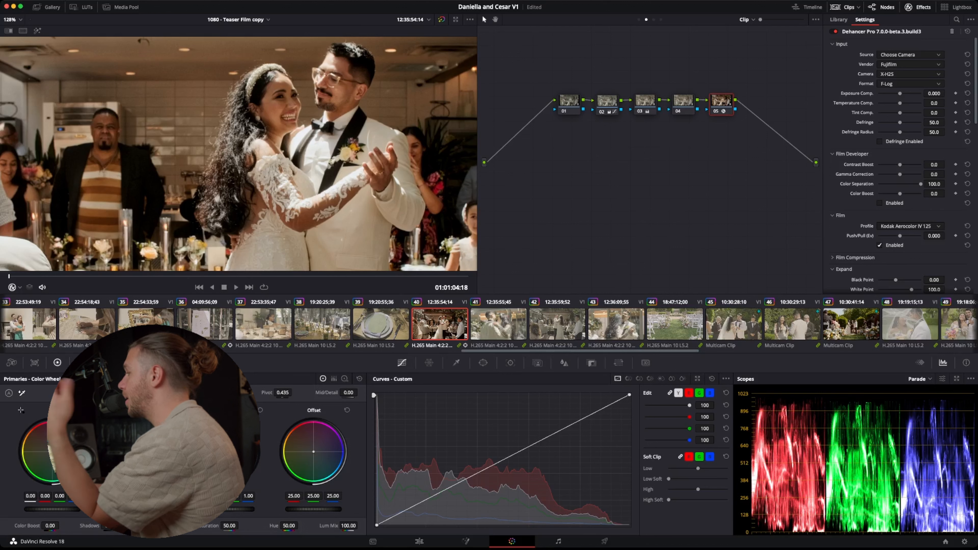
pyautogui.scroll(-5, 902, 165)
pyautogui.scroll(-15, 902, 165)
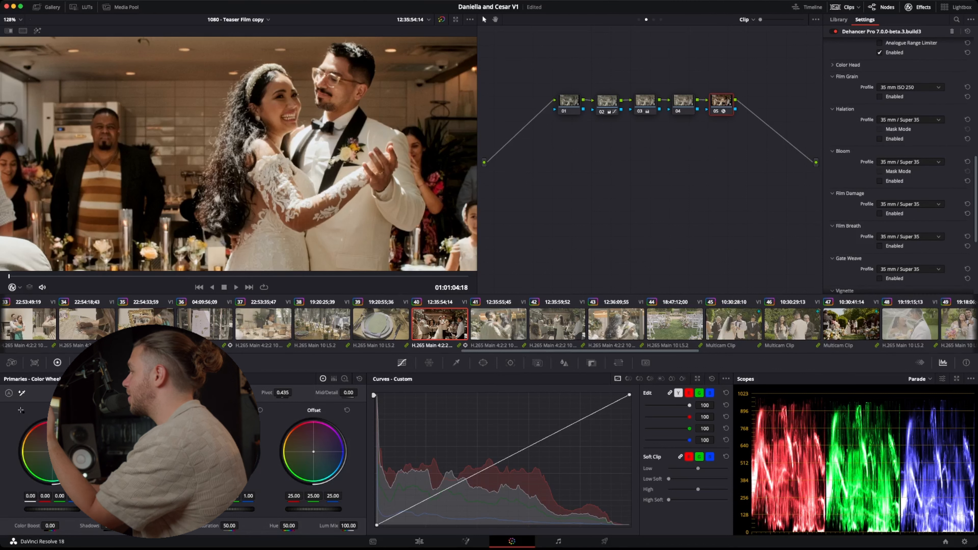
pyautogui.scroll(-1, 901, 166)
pyautogui.scroll(4, 901, 166)
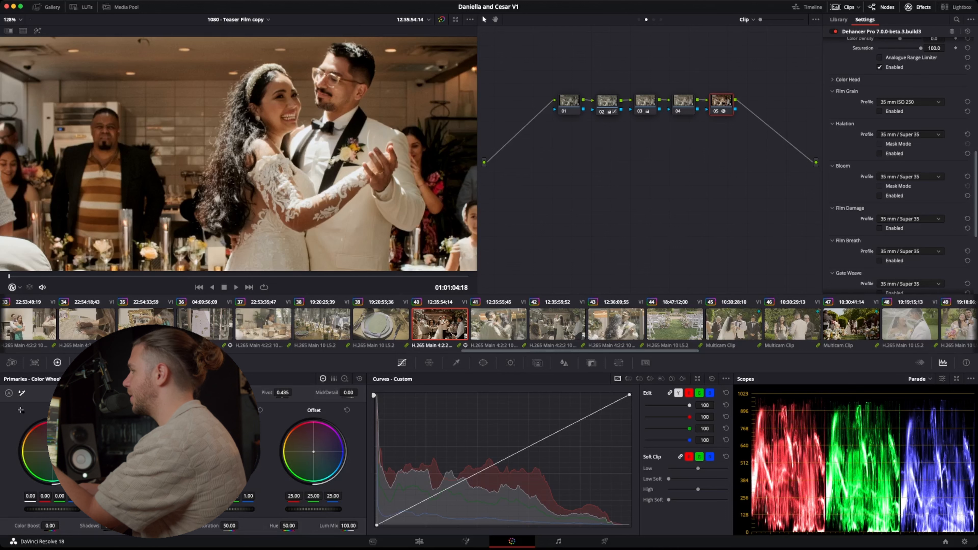
# Step: Enable Film Grain with the 35 mm ISO 50 profile, checking the grain on the couple up close and in the full frame
pyautogui.click(880, 111)
pyautogui.scroll(5, 239, 154)
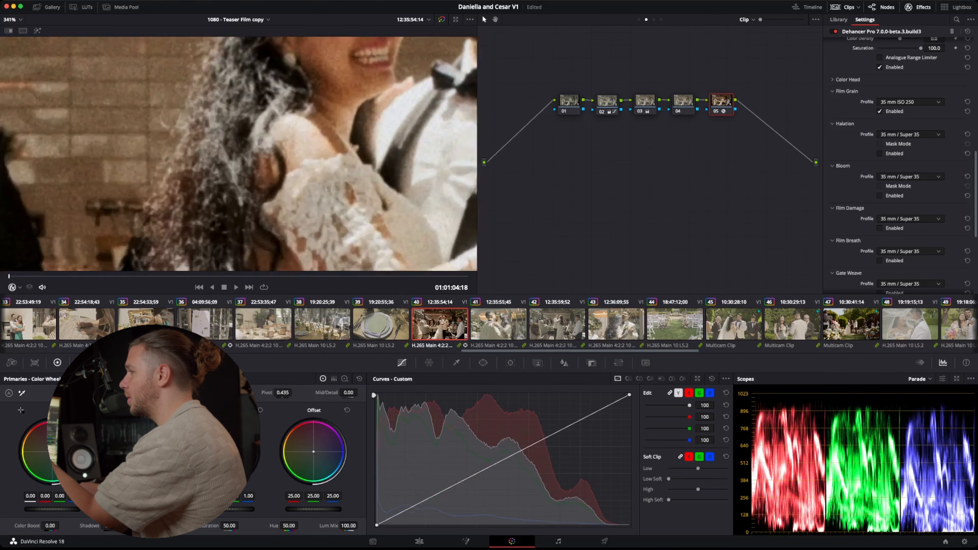
pyautogui.moveTo(238, 154); pyautogui.dragTo(231, 227)
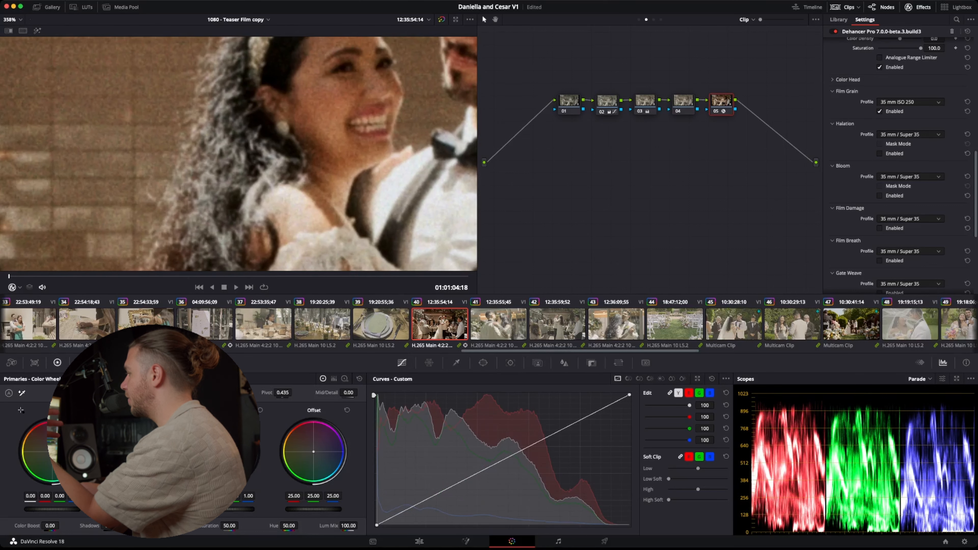
pyautogui.hotkey('shift', 'z')
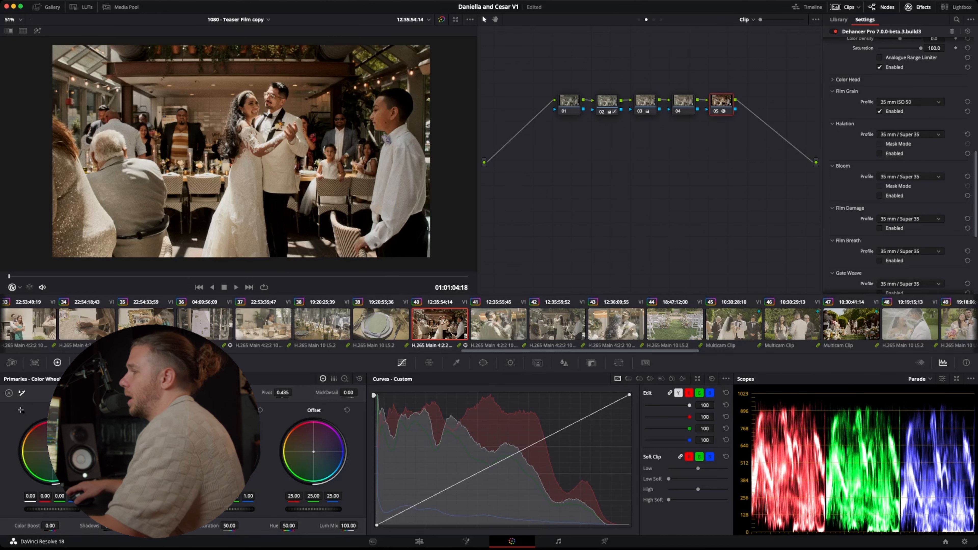
pyautogui.scroll(6, 244, 97)
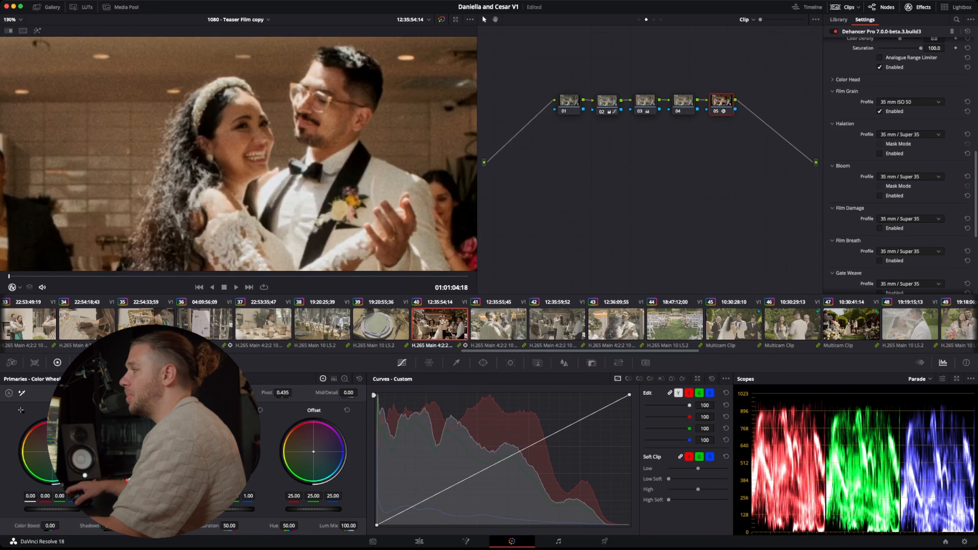
pyautogui.scroll(-5, 239, 154)
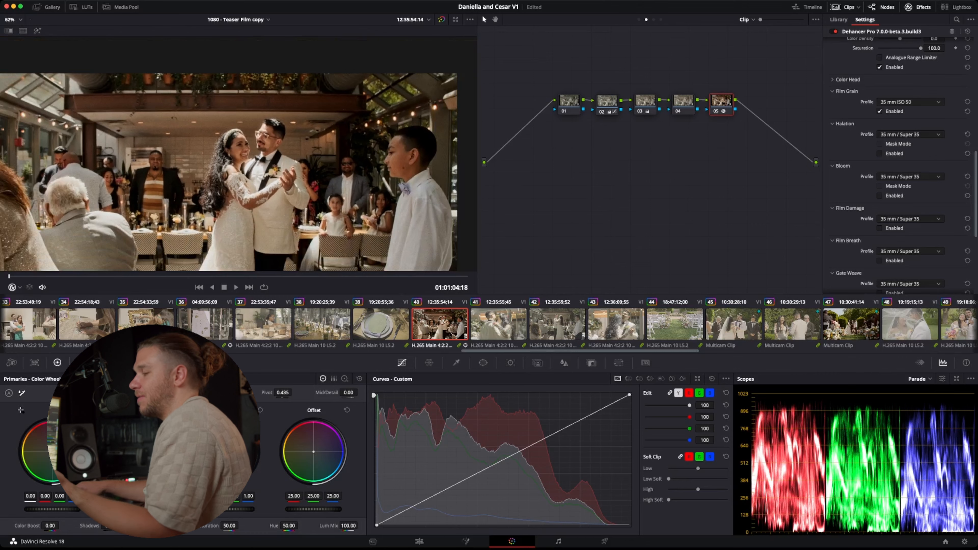
# Step: Apply the dance clip's Dehancer grade with 35 mm ISO 50 grain to the place-setting clip 39 and inspect the result
pyautogui.scroll(3, 242, 140)
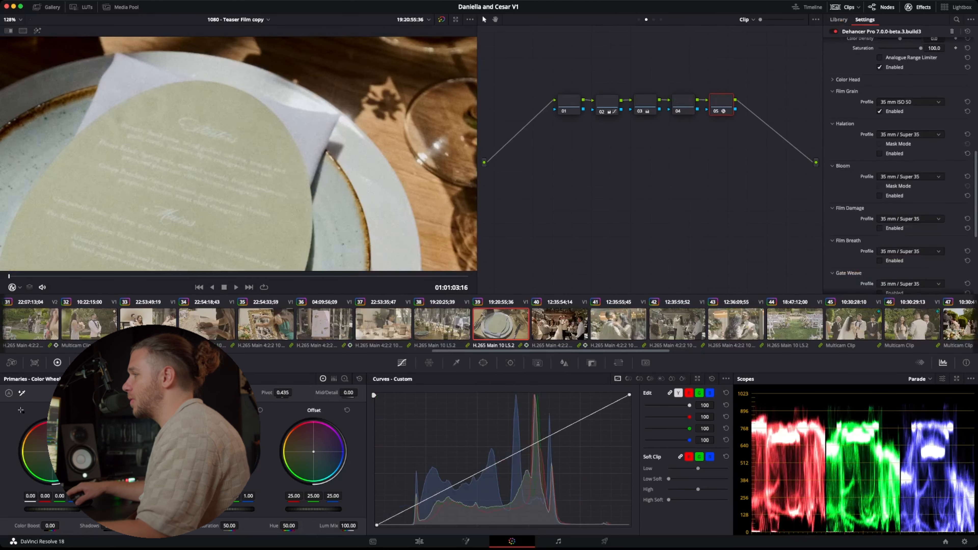
pyautogui.scroll(-5, 239, 154)
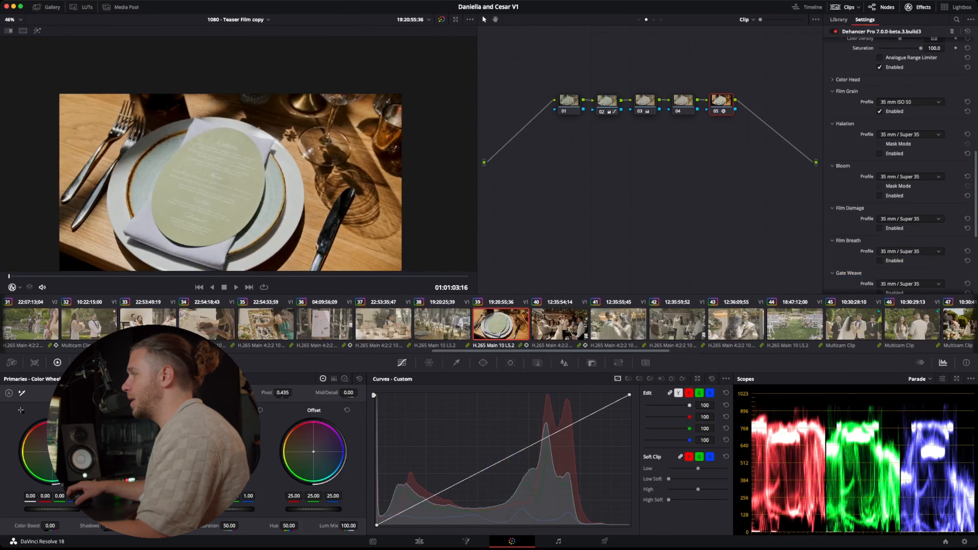
pyautogui.scroll(5, 270, 147)
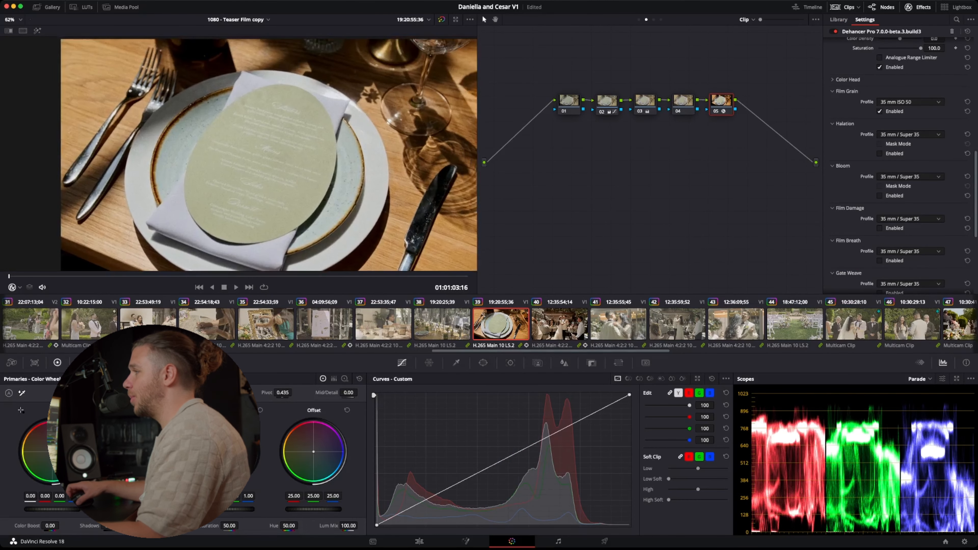
pyautogui.scroll(-2, 238, 154)
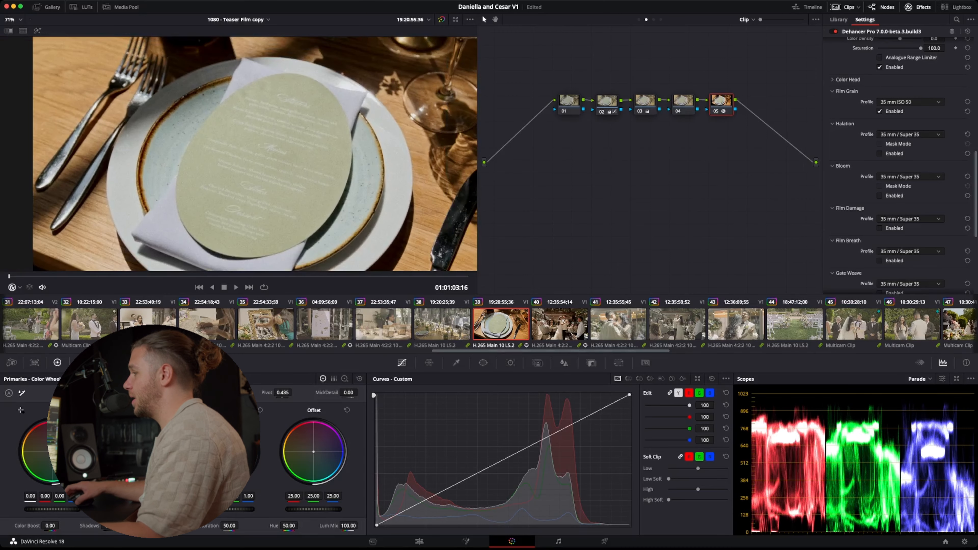
# Step: Look through the teaser's clips, viewing clips 40 and 41, and select clip 34 of the hand writing at the table
pyautogui.hscroll(5, 489, 323)
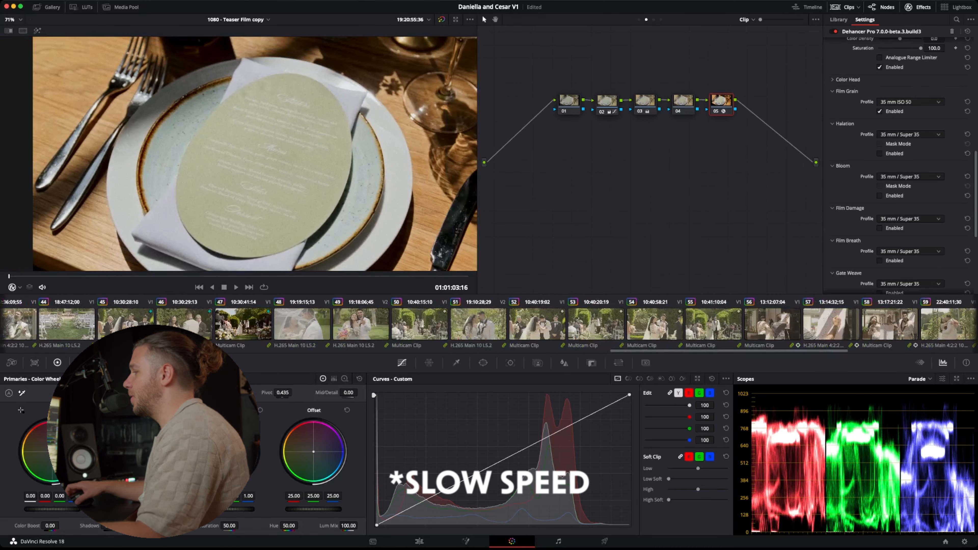
pyautogui.hscroll(-2, 489, 323)
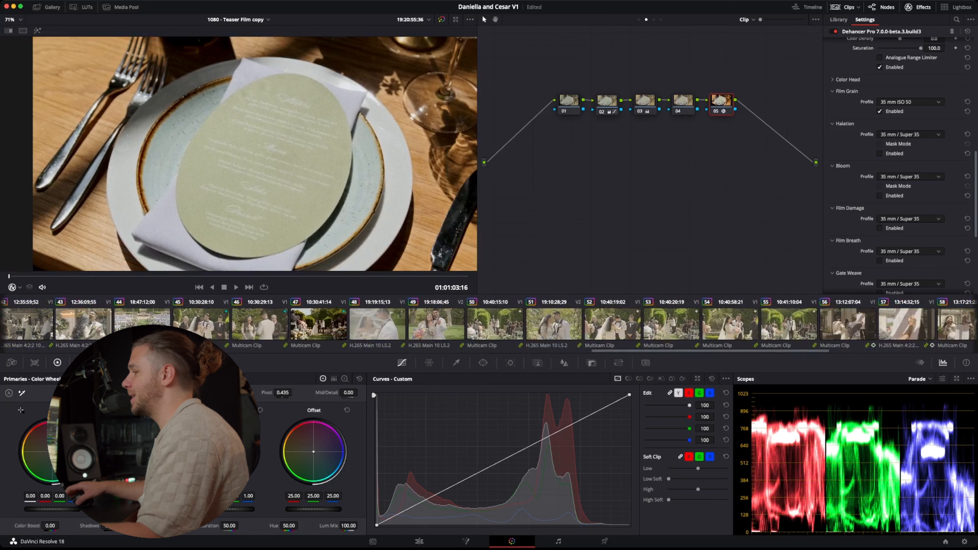
pyautogui.hscroll(-4, 489, 324)
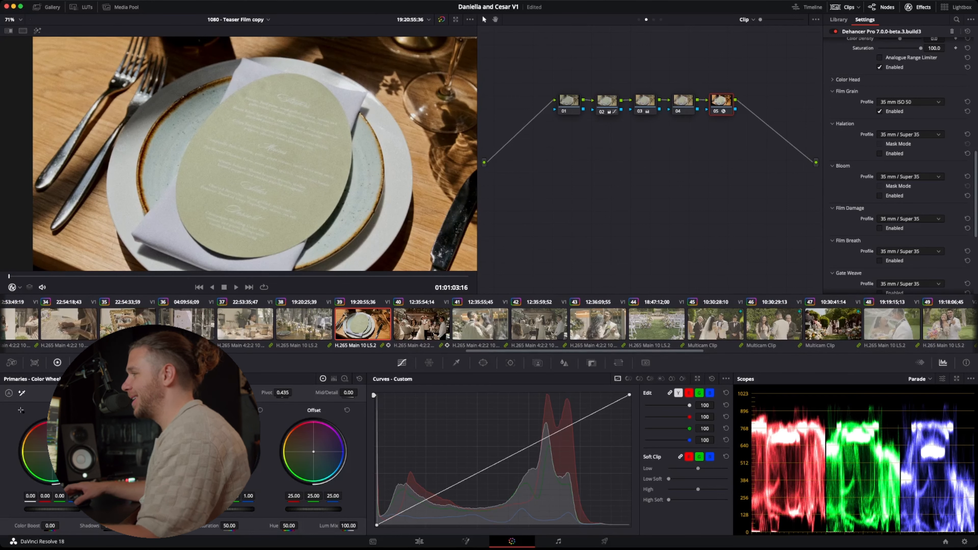
pyautogui.press('Down')
pyautogui.press('Down')
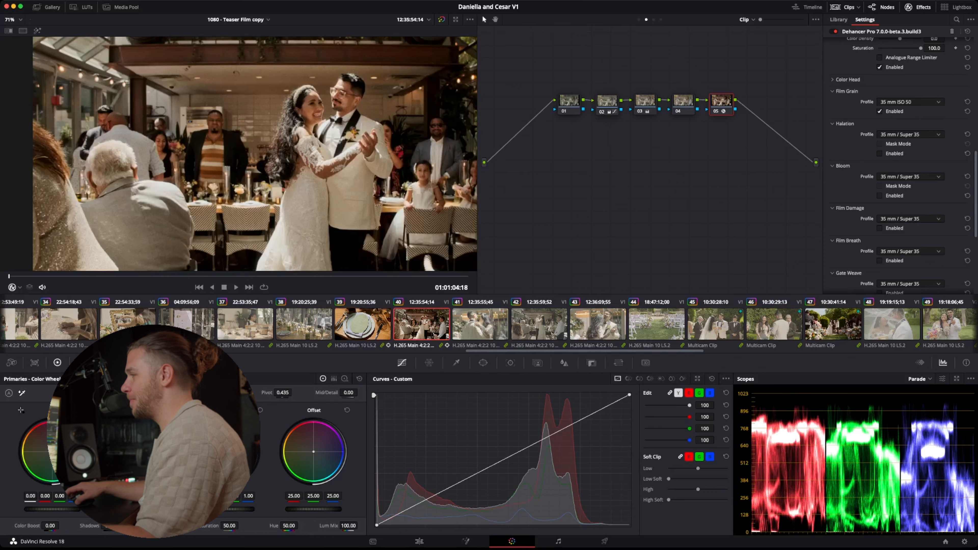
pyautogui.scroll(-1, 239, 154)
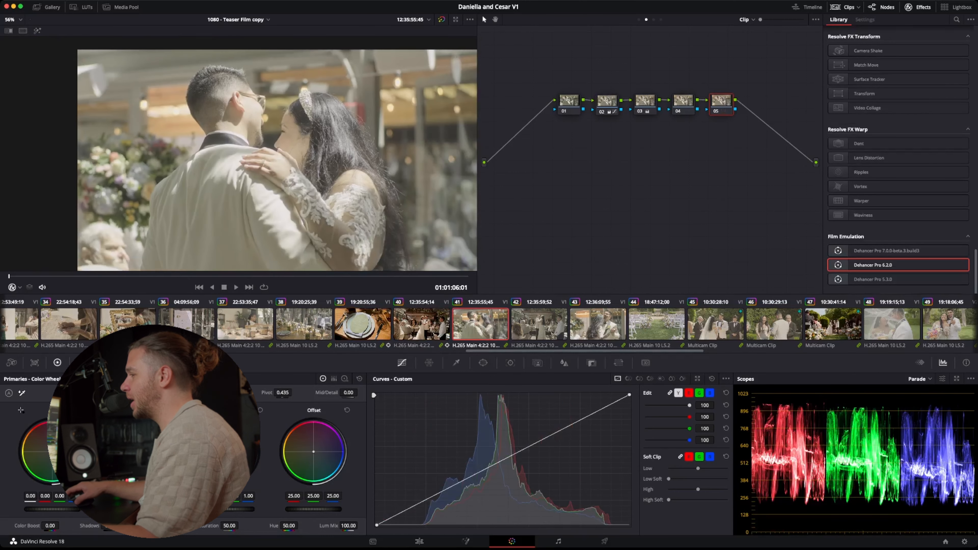
pyautogui.hscroll(-4, 489, 324)
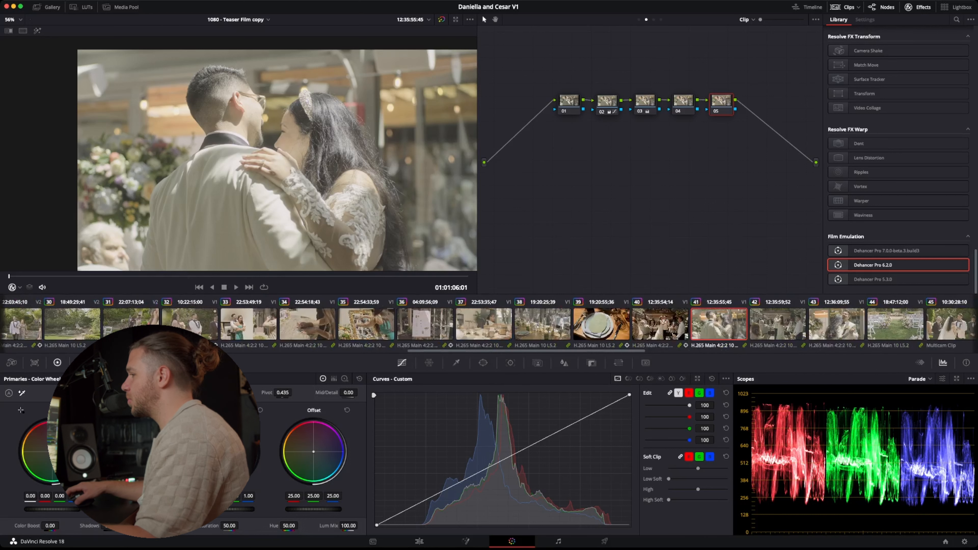
pyautogui.click(307, 324)
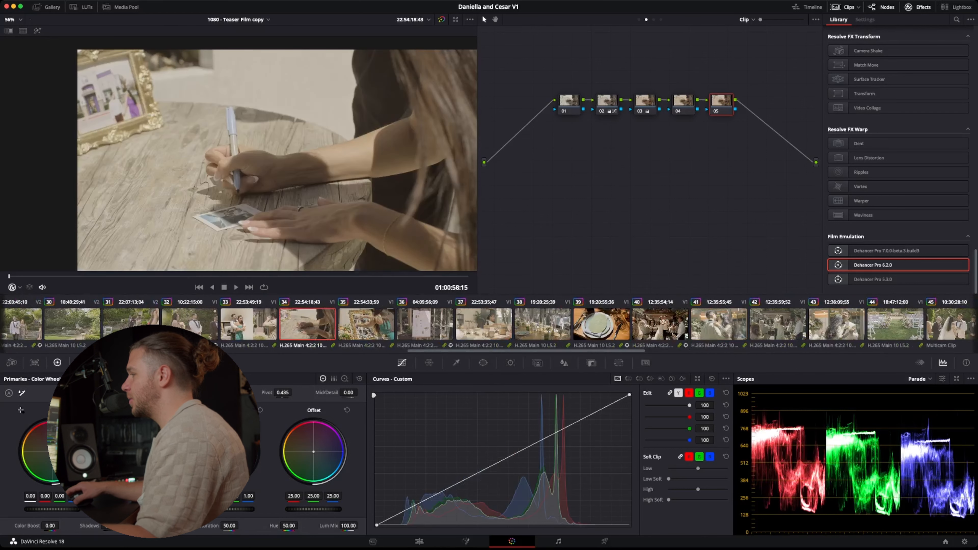
# Step: Apply the Dehancer grade to clip 34 and balance it, fine-tuning node 03's colour offset and setting node 02's offset to 26.40
pyautogui.hscroll(1, 490, 324)
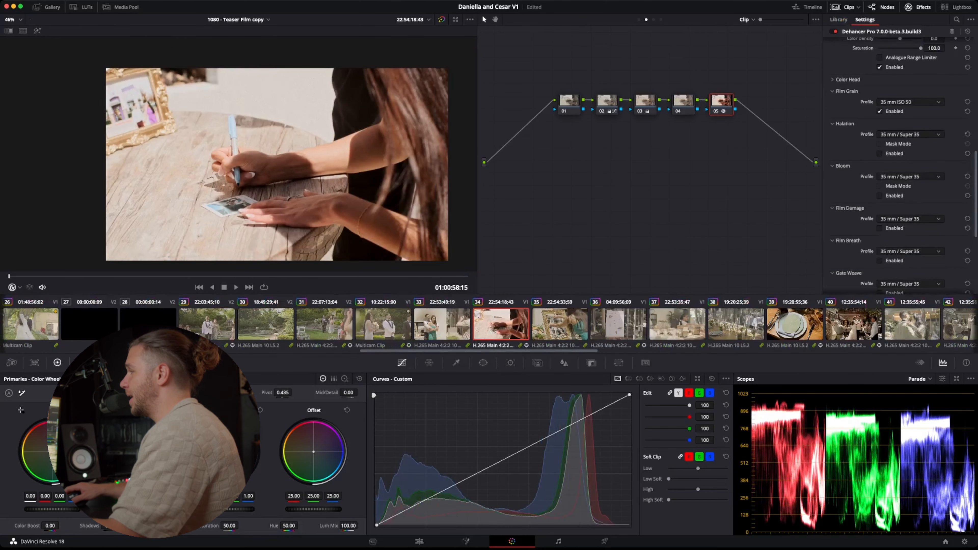
pyautogui.click(646, 104)
pyautogui.moveTo(313, 451); pyautogui.dragTo(313, 452)
pyautogui.click(608, 103)
pyautogui.moveTo(313, 508); pyautogui.dragTo(300, 509)
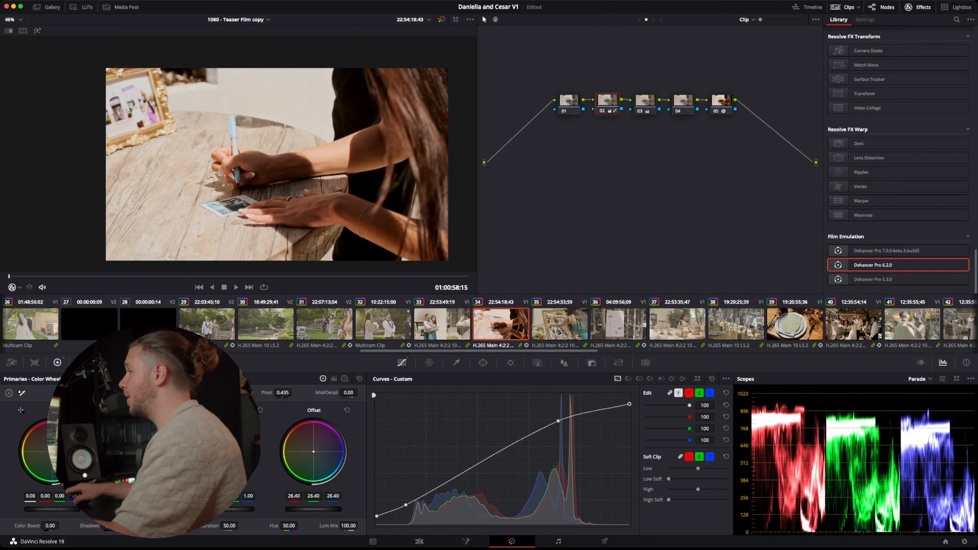
# Step: Set clip 34's Film Grain profile to 35 mm ISO 500 on node 05, comparing it with 35 mm ISO 50 up close and checking the Custom parameters
pyautogui.click(722, 103)
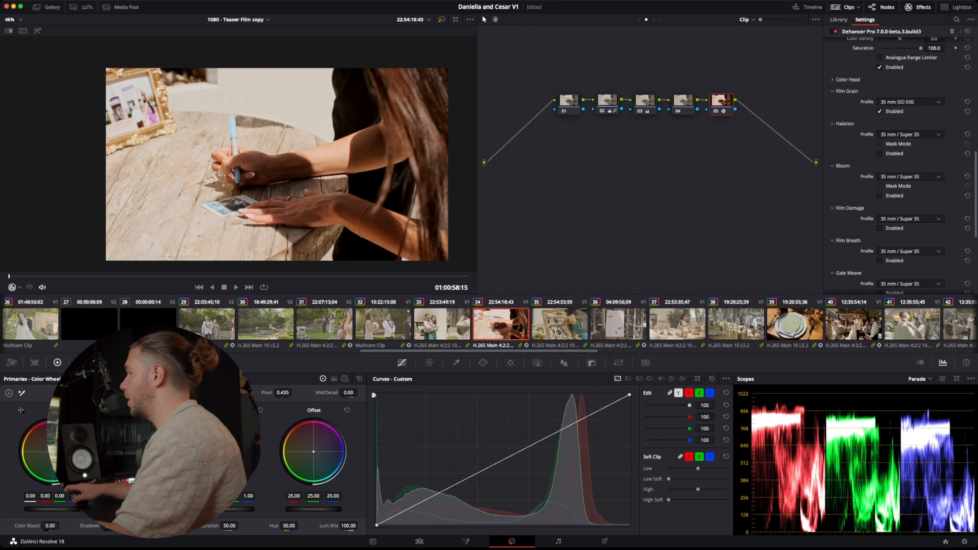
pyautogui.scroll(5, 231, 142)
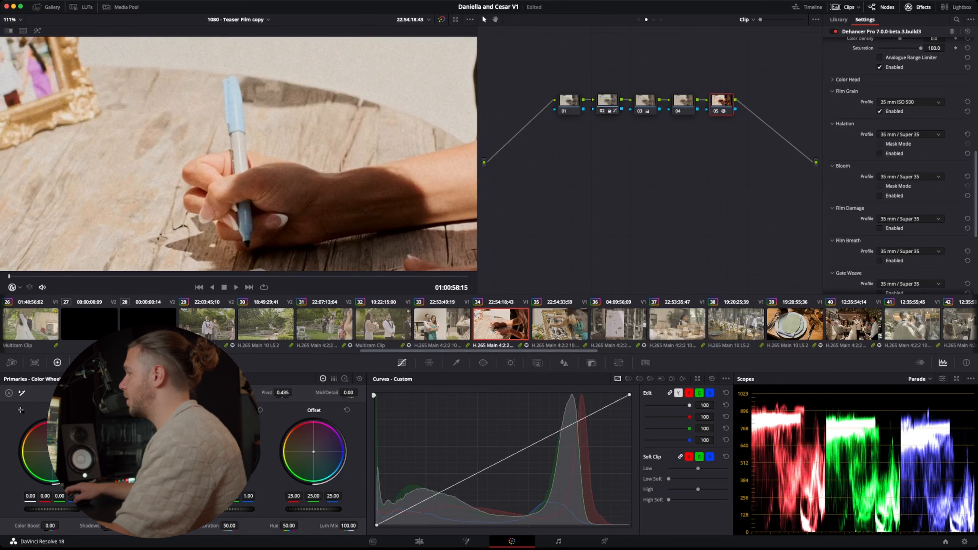
pyautogui.press('super+z')
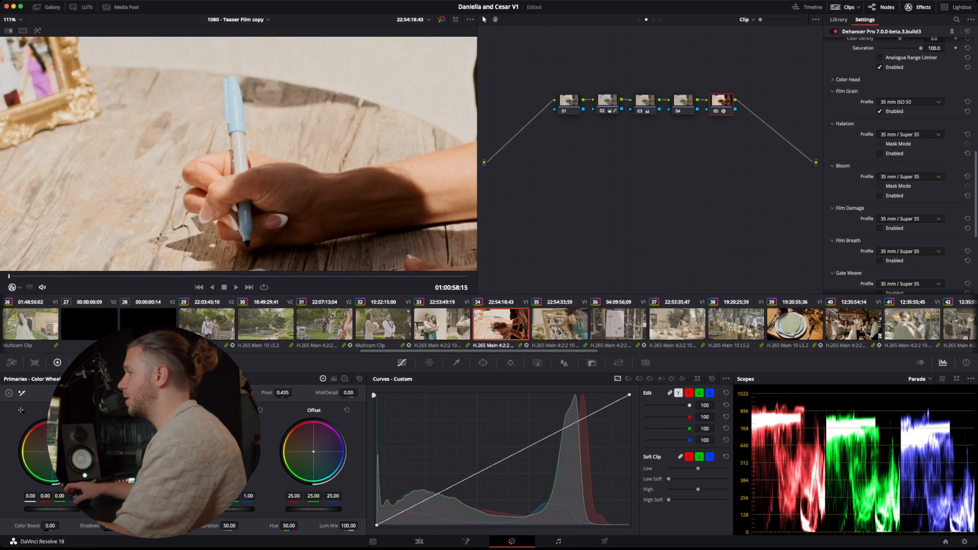
pyautogui.scroll(5, 237, 127)
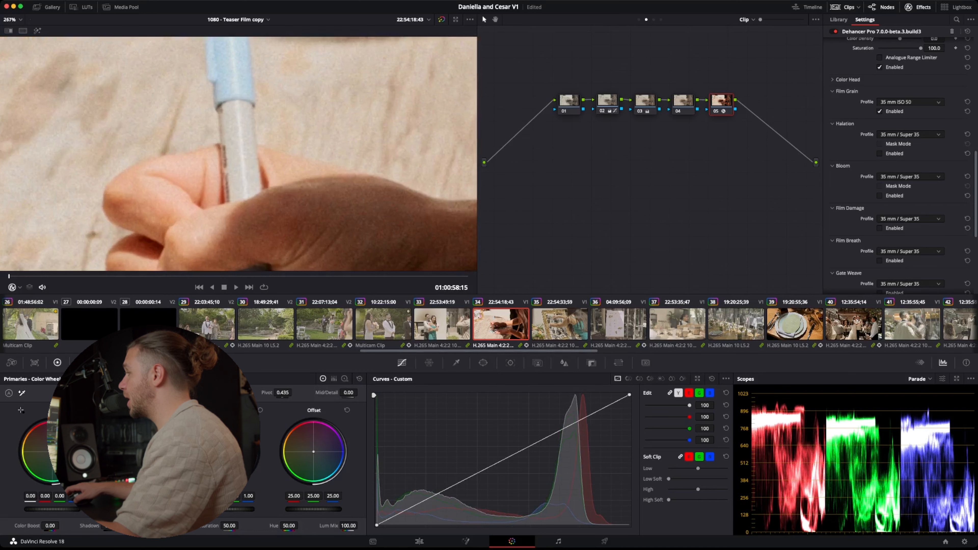
pyautogui.press('super+shift+z')
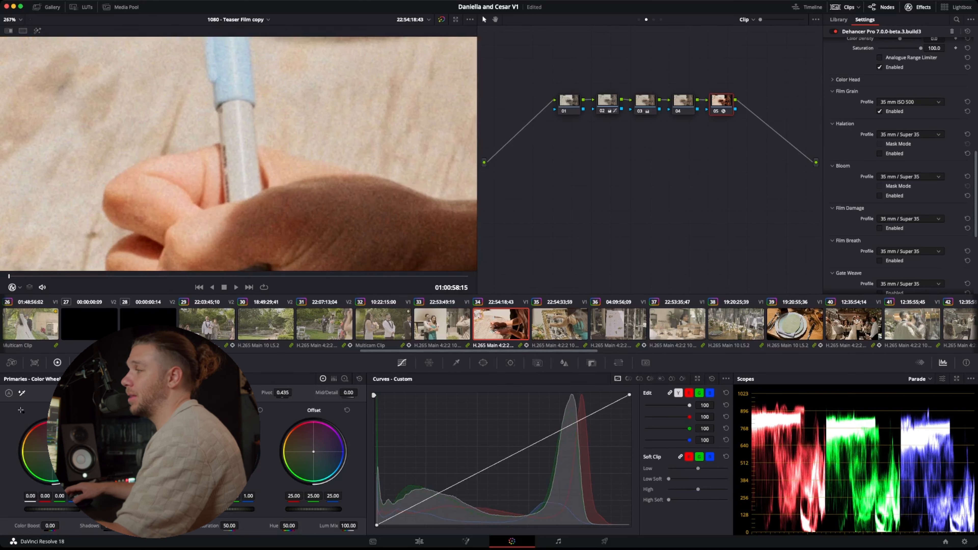
pyautogui.hotkey('shift', 'z')
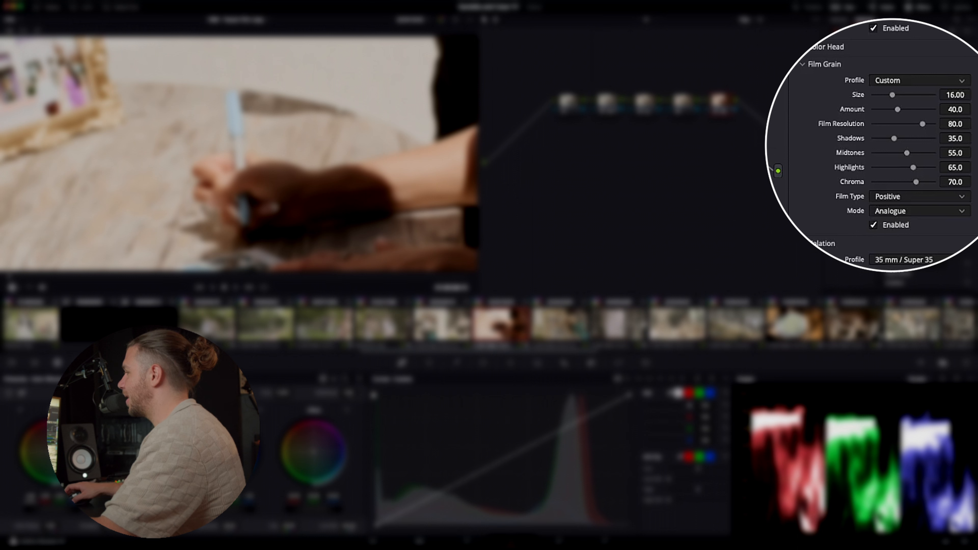
pyautogui.press('super+z')
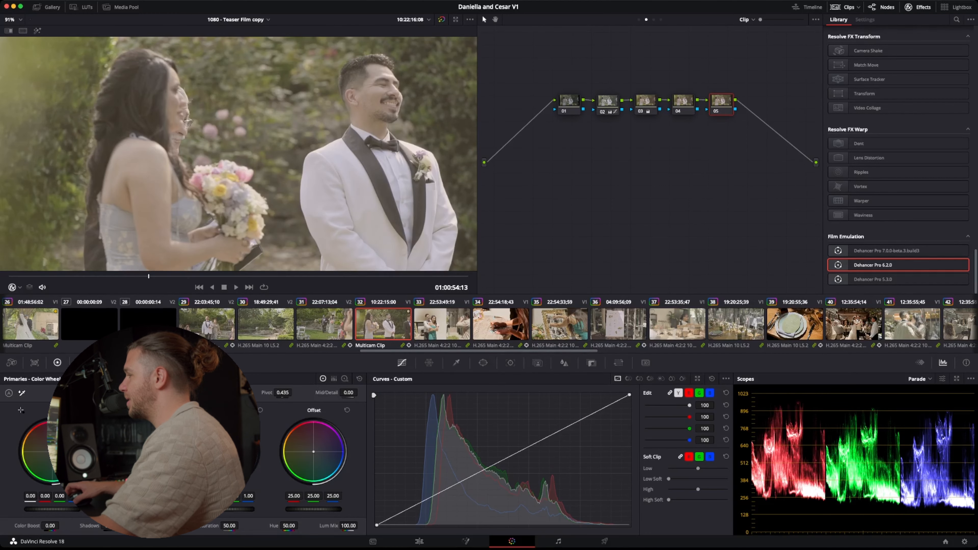
# Step: Apply the Dehancer grade to the garden ceremony clip 32 and fine-tune the colour offset on node 03
pyautogui.scroll(-4, 239, 154)
pyautogui.scroll(3, 238, 154)
pyautogui.scroll(-2, 238, 154)
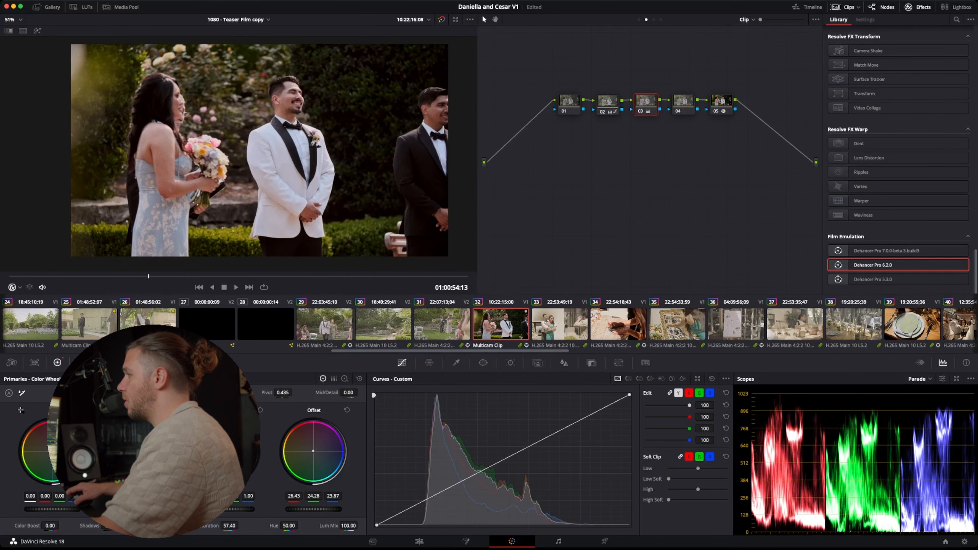
pyautogui.moveTo(313, 452); pyautogui.dragTo(313, 451)
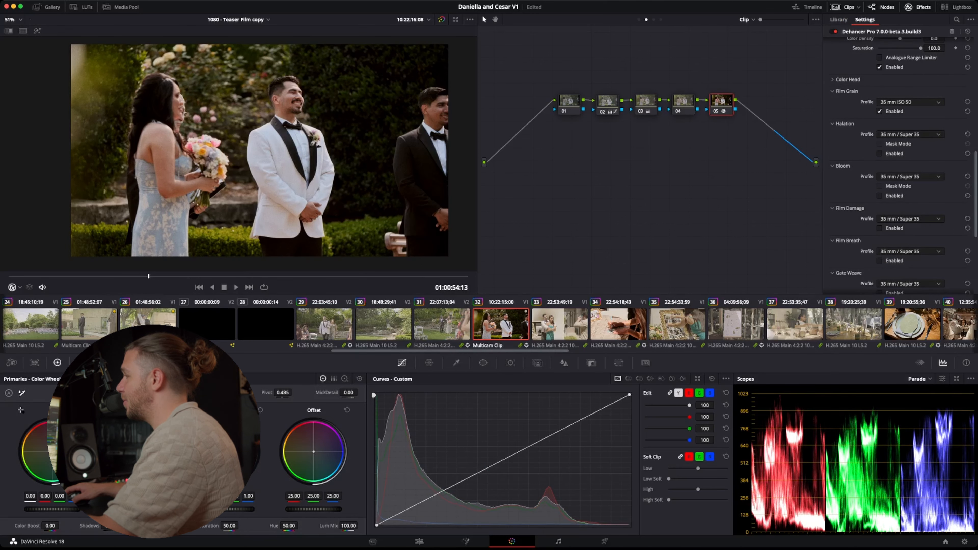
# Step: Set clip 32's Film Grain to 8 mm ISO 50, inspect it up close and full frame, and adjust Film Resolution in the Custom profile
pyautogui.scroll(5, 262, 92)
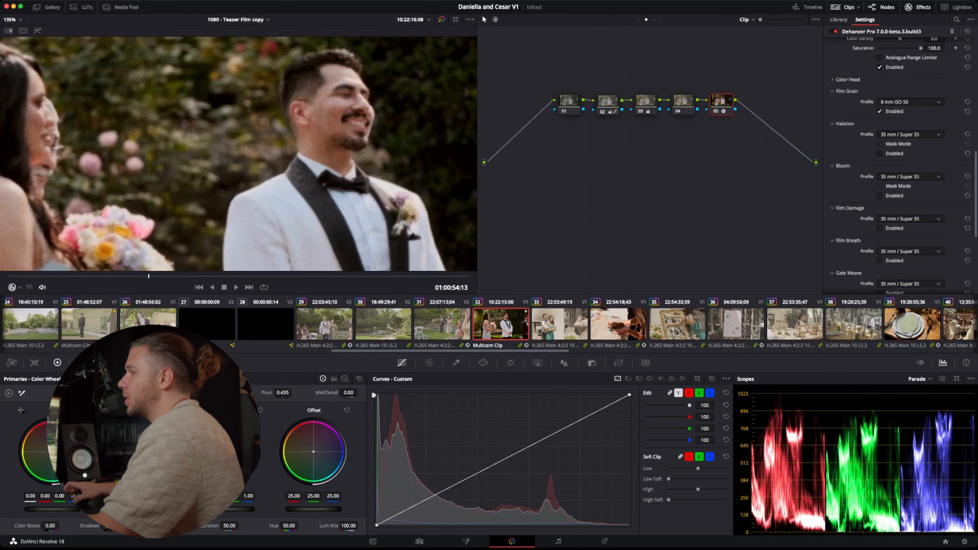
pyautogui.scroll(-6, 246, 128)
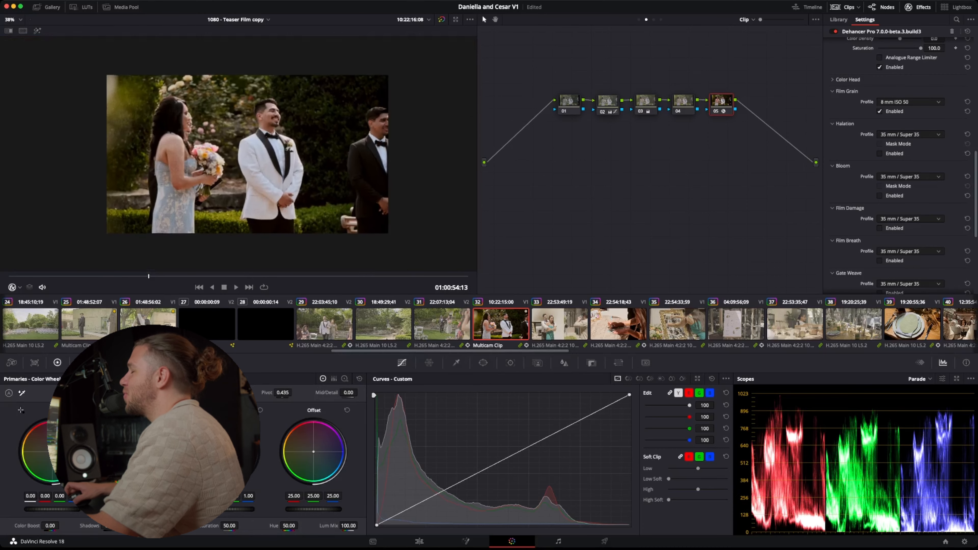
pyautogui.scroll(6, 255, 121)
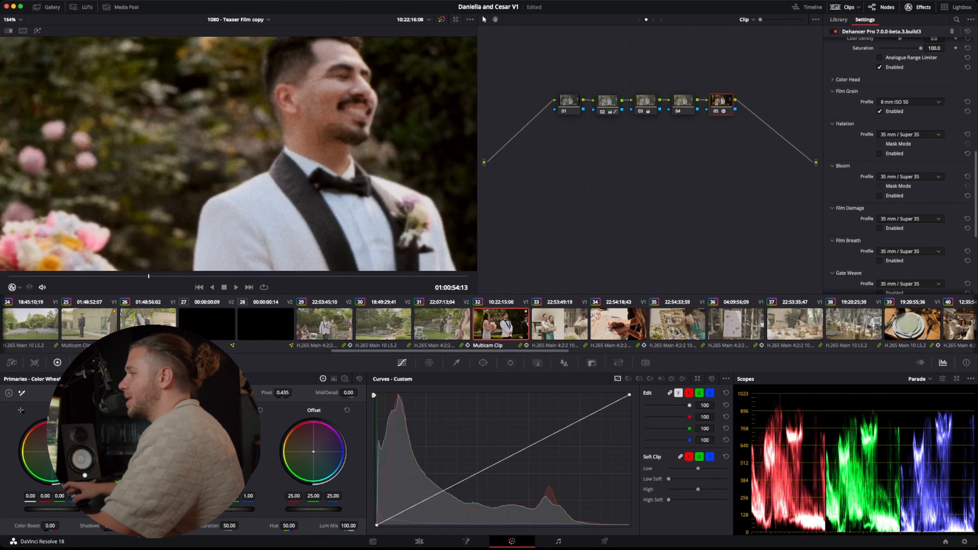
pyautogui.scroll(-7, 238, 154)
pyautogui.scroll(2, 216, 167)
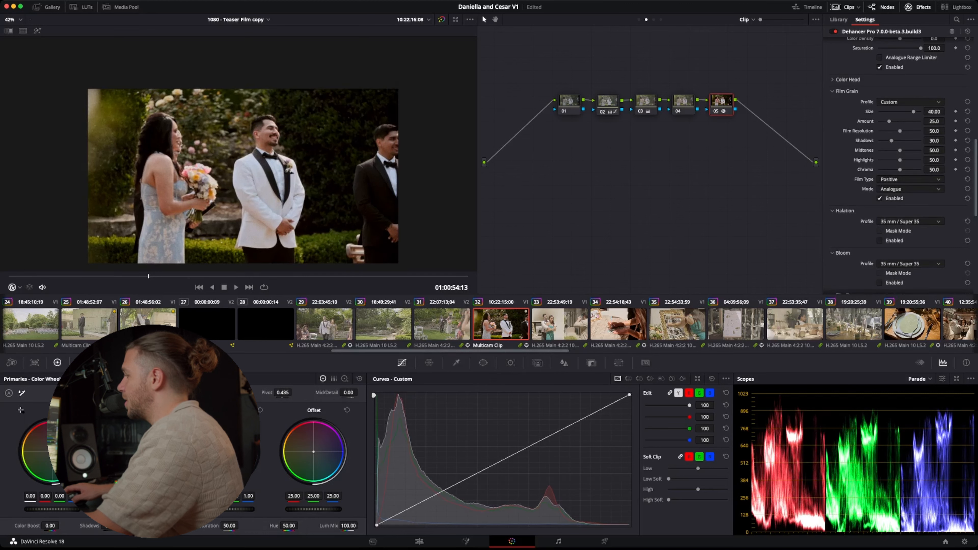
pyautogui.moveTo(907, 131); pyautogui.dragTo(912, 131)
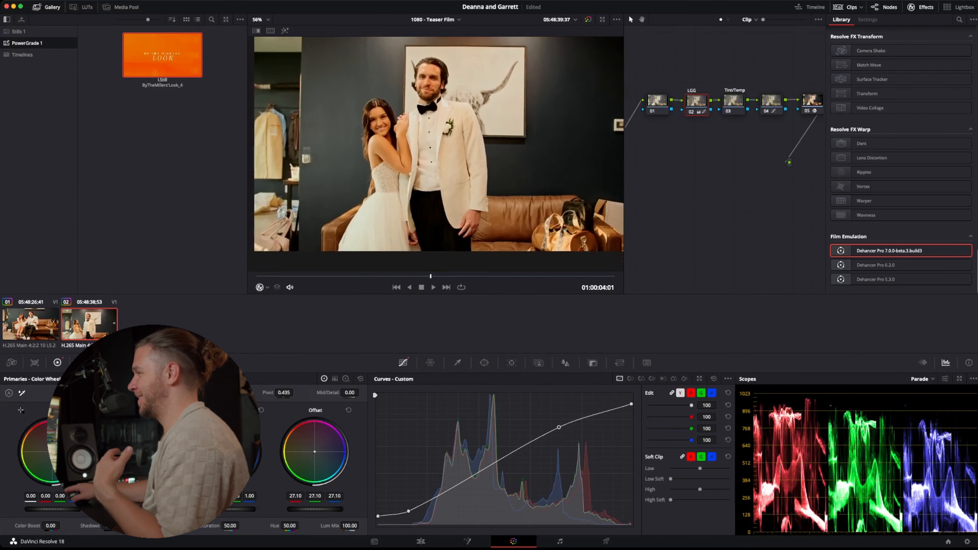
# Step: Set the Tint/Temp node's offset to 23.92, 25.14, 25.39 and enable 35 mm ISO 500 Film Grain on node 05, inspecting the couple up close
pyautogui.click(734, 103)
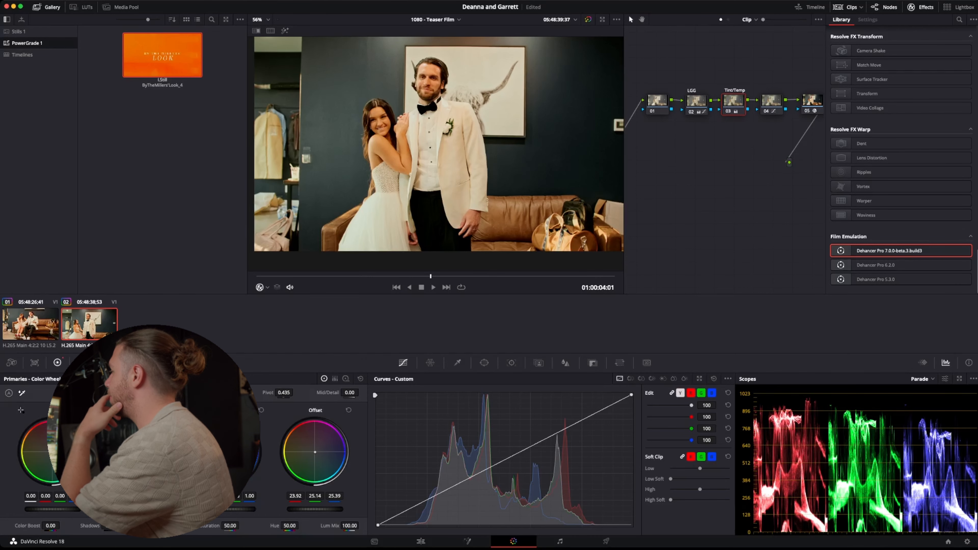
pyautogui.click(812, 103)
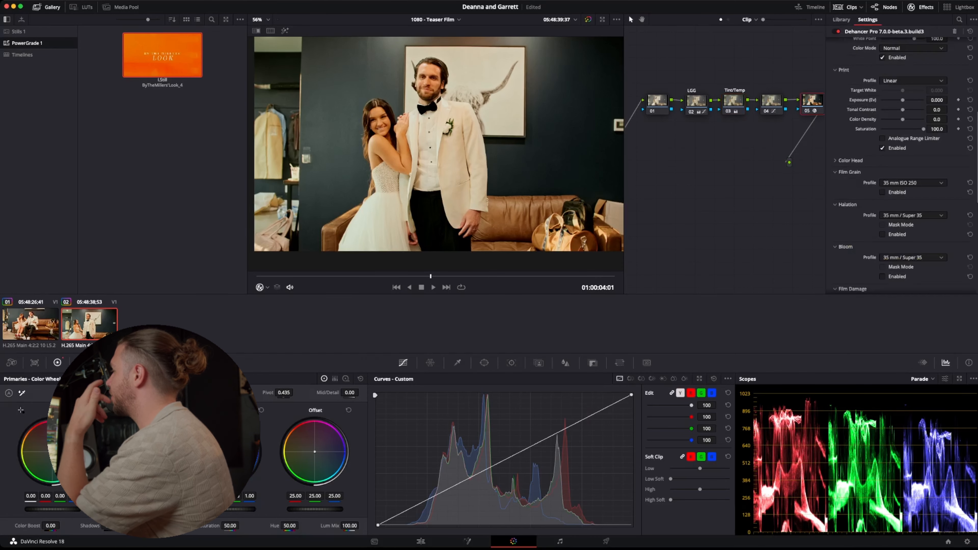
pyautogui.scroll(-2, 901, 166)
pyautogui.click(883, 156)
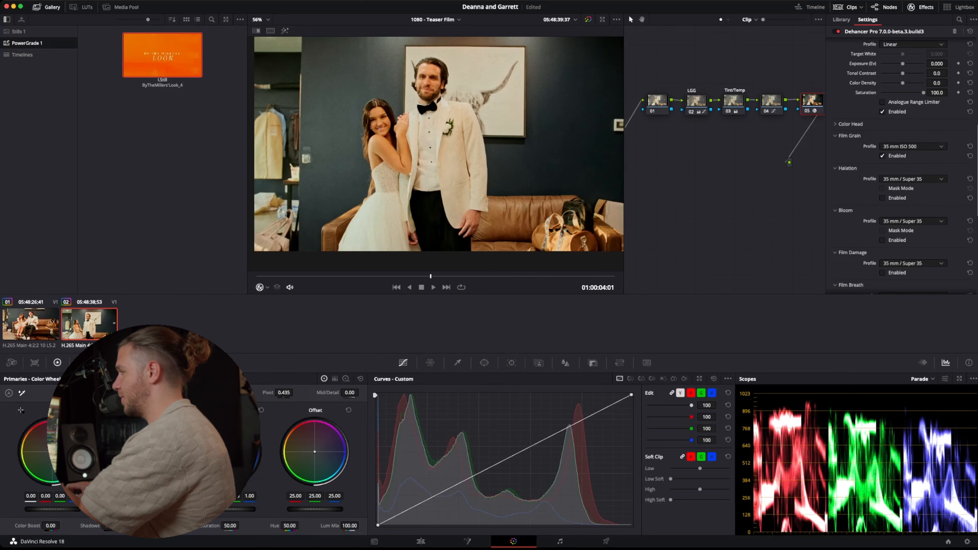
pyautogui.scroll(4, 436, 152)
pyautogui.scroll(-4, 436, 154)
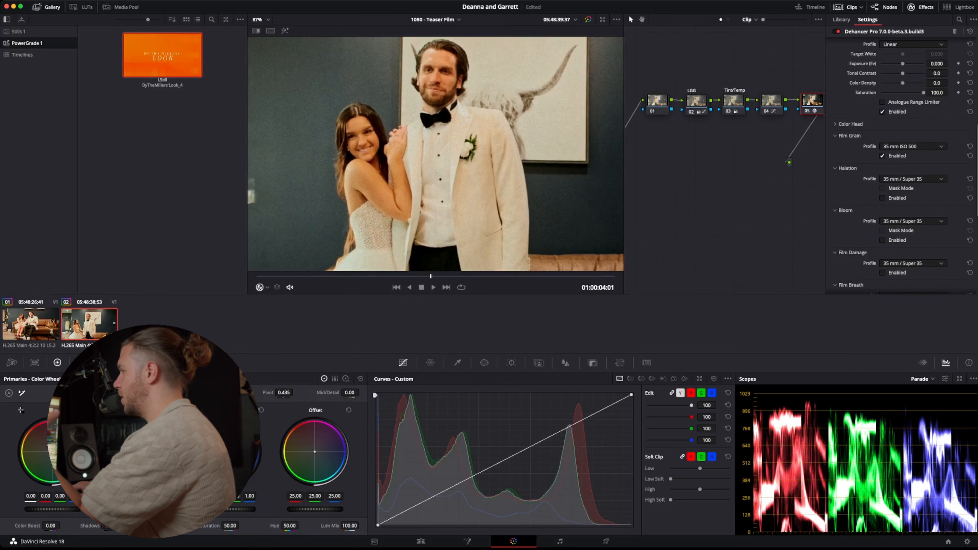
pyautogui.scroll(-1, 436, 154)
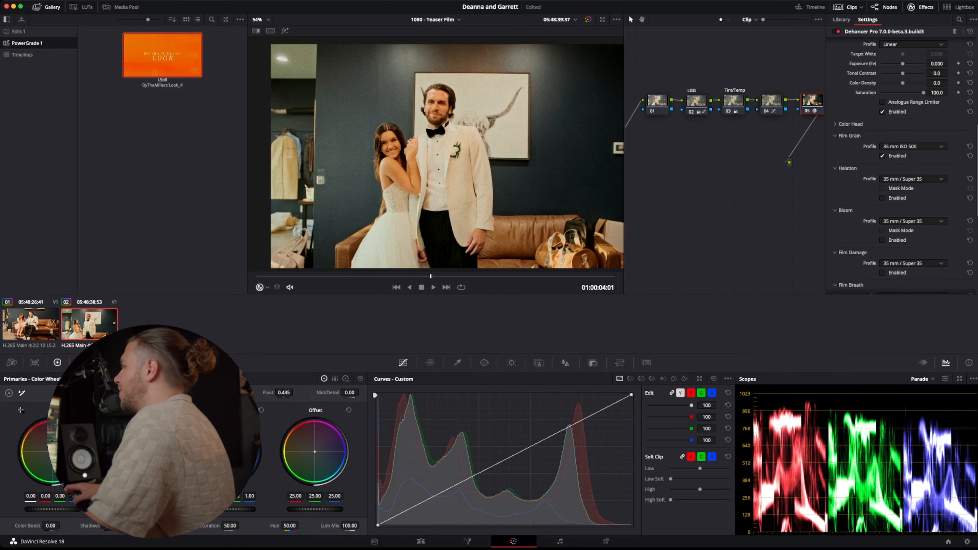
# Step: Enable Halation with the 35 mm / Super 35 profile and try its No Remjet variant on the close-up of the couple
pyautogui.scroll(3, 436, 154)
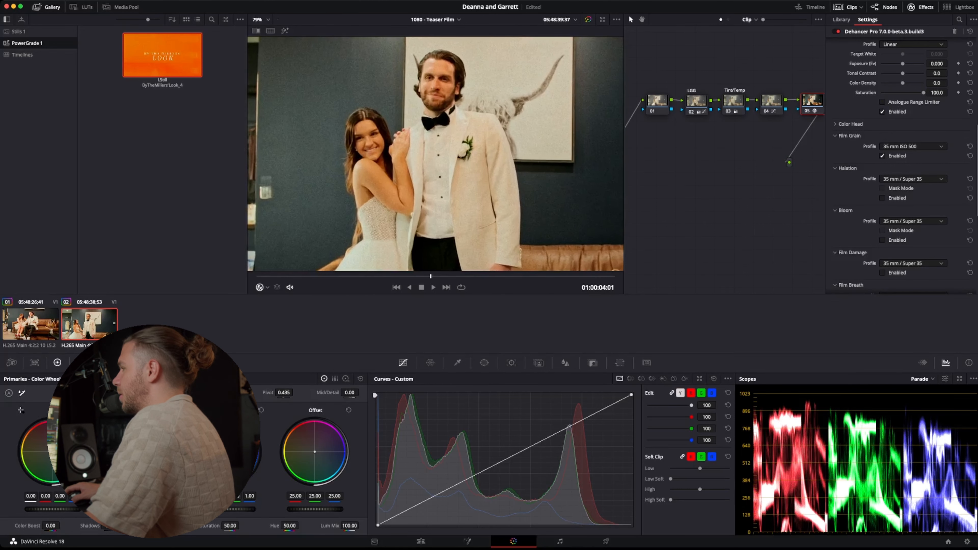
pyautogui.click(883, 198)
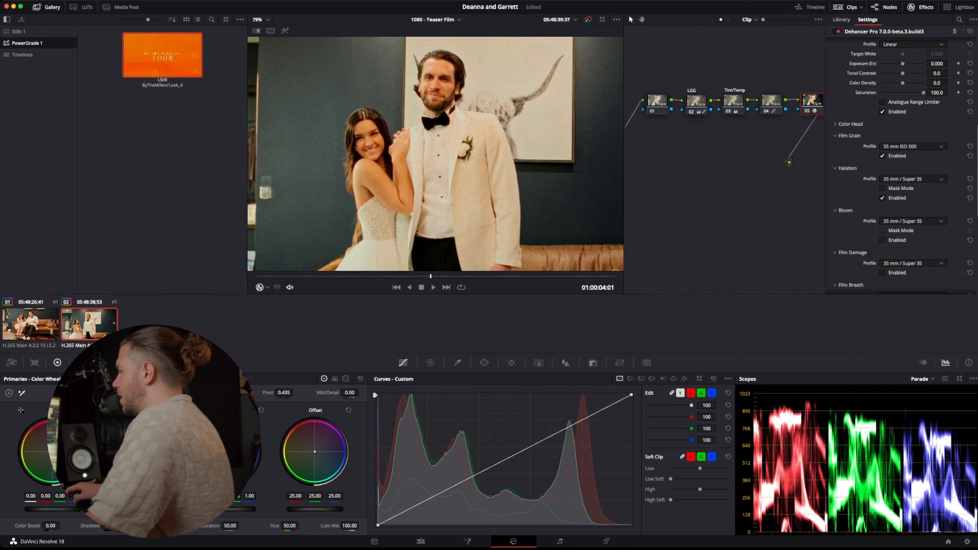
pyautogui.click(912, 179)
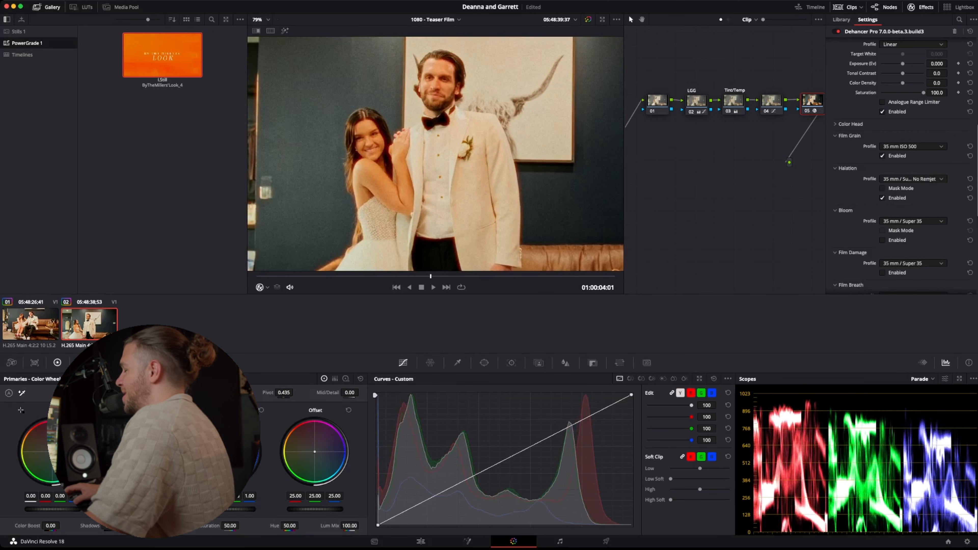
pyautogui.press('super+z')
# Step: Preview the Halation mask on the couple and try the 8 mm / Super 8 halation profile
pyautogui.click(883, 189)
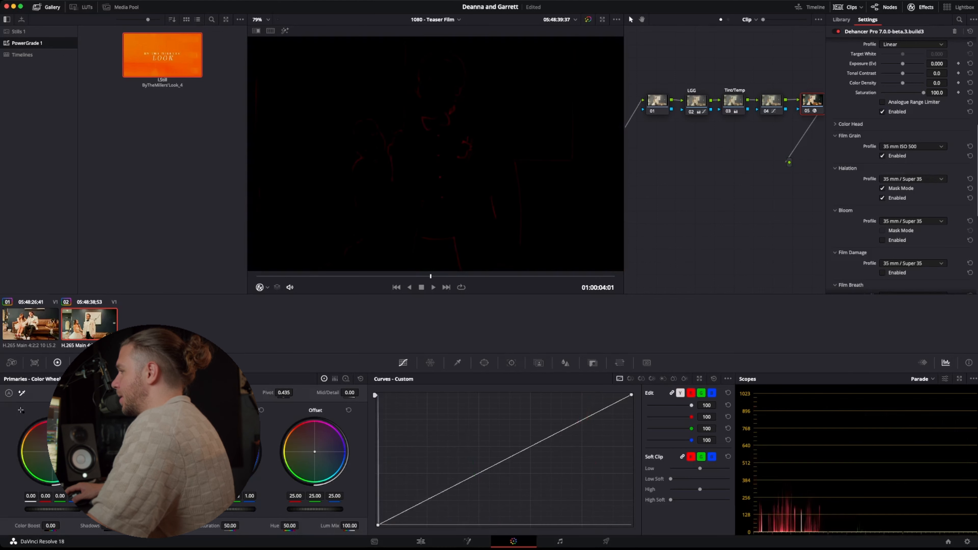
pyautogui.press('super+z')
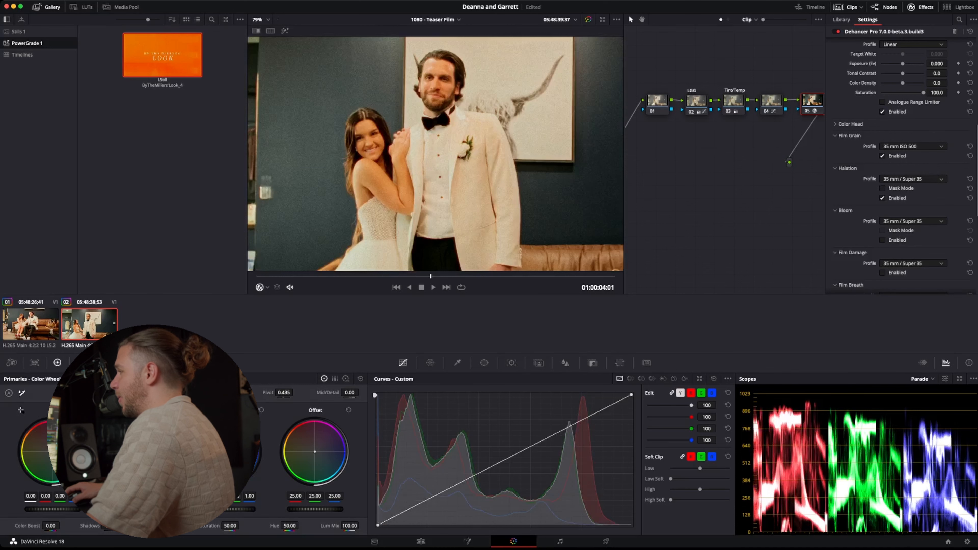
pyautogui.press('super+z')
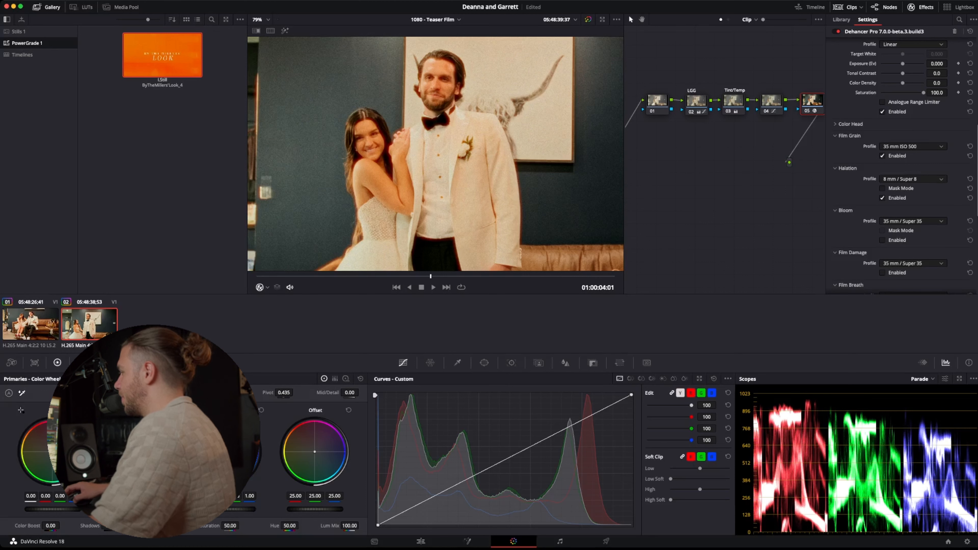
# Step: Enable Bloom, compare the couple's clip with and without it up close, and set the Bloom profile to 65 mm / 70 mm
pyautogui.press('space')
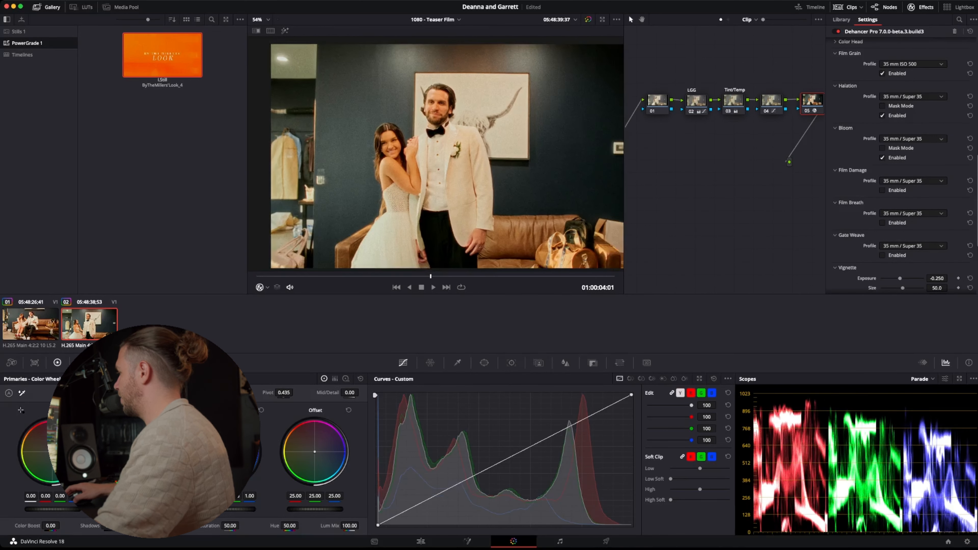
pyautogui.scroll(4, 435, 154)
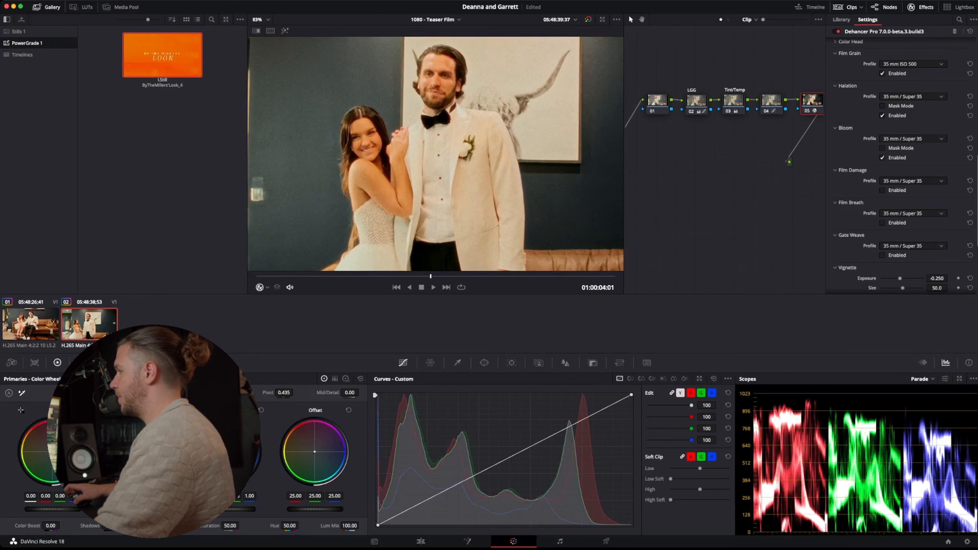
pyautogui.press('super+z')
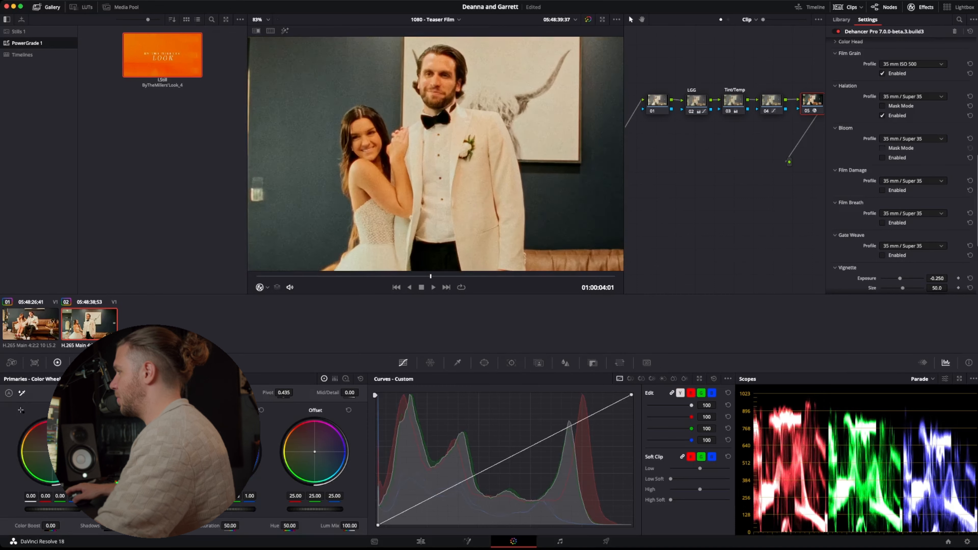
pyautogui.press('super+shift+z')
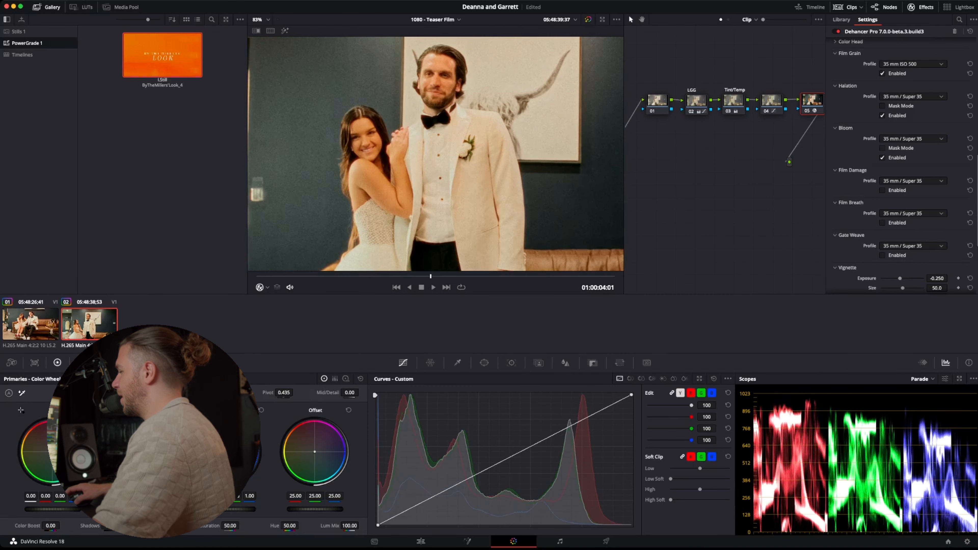
pyautogui.scroll(-6, 436, 154)
pyautogui.scroll(2, 436, 154)
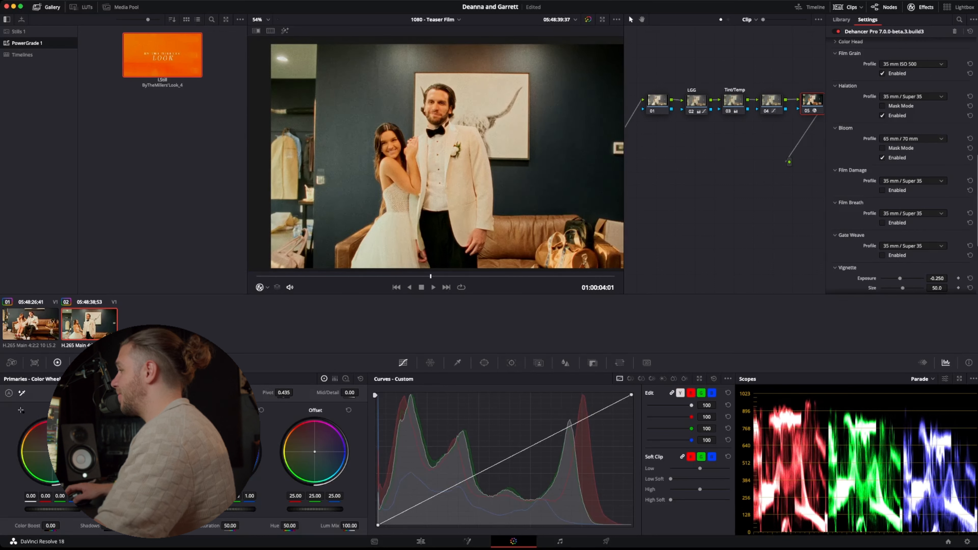
# Step: Enable Film Damage with the 35 mm / Super 35 profile and play back the couple's clip to check it
pyautogui.click(883, 191)
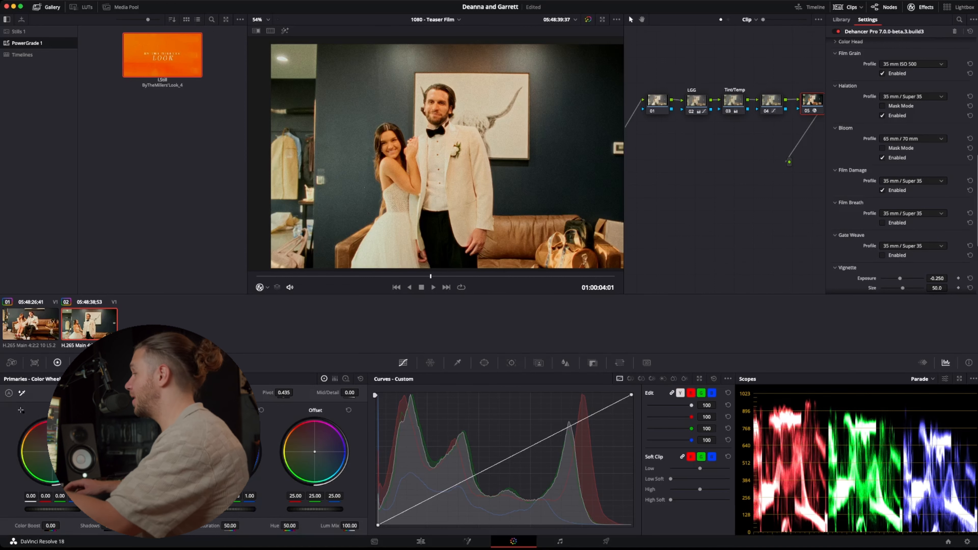
pyautogui.press('space')
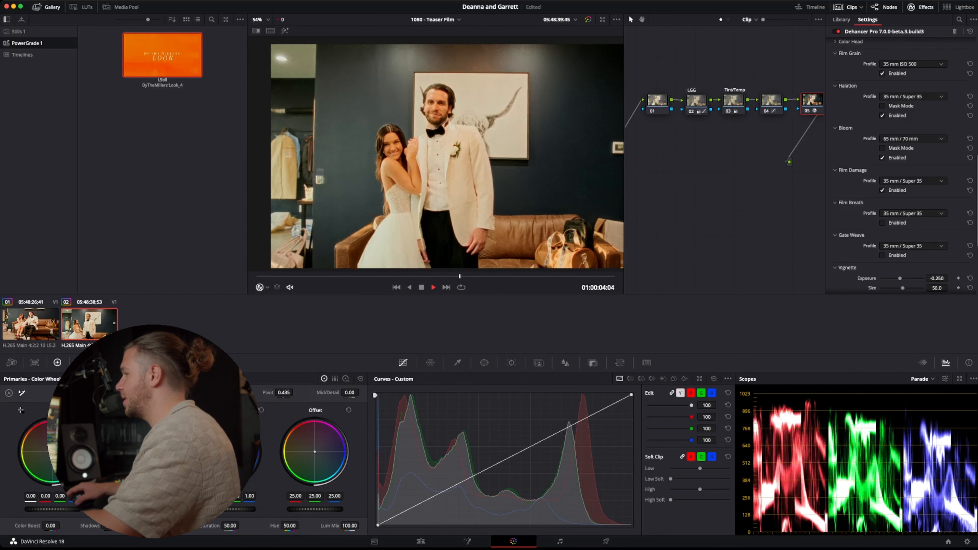
pyautogui.press('space')
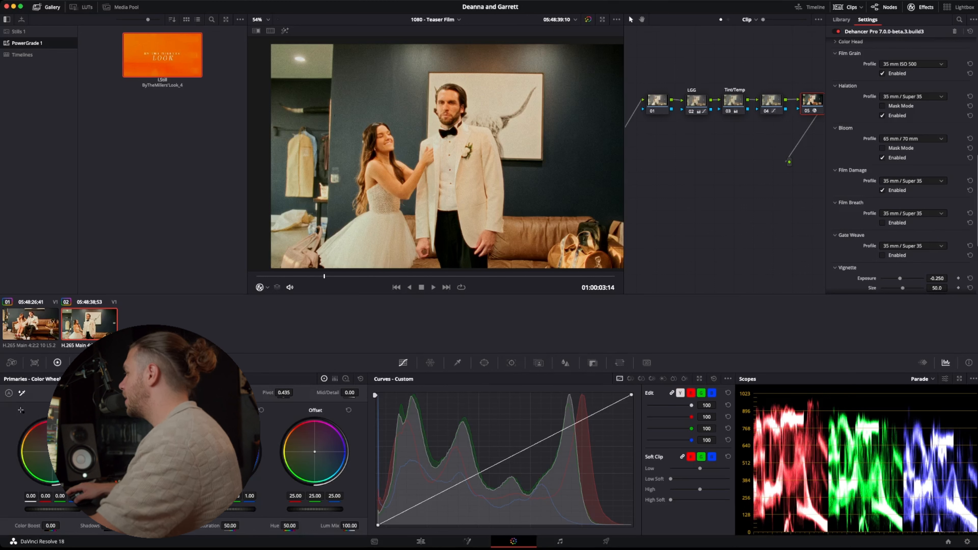
# Step: Enable Film Breath with the 35 mm / Super 35 profile and play back the standing couple's clip to check it
pyautogui.click(882, 222)
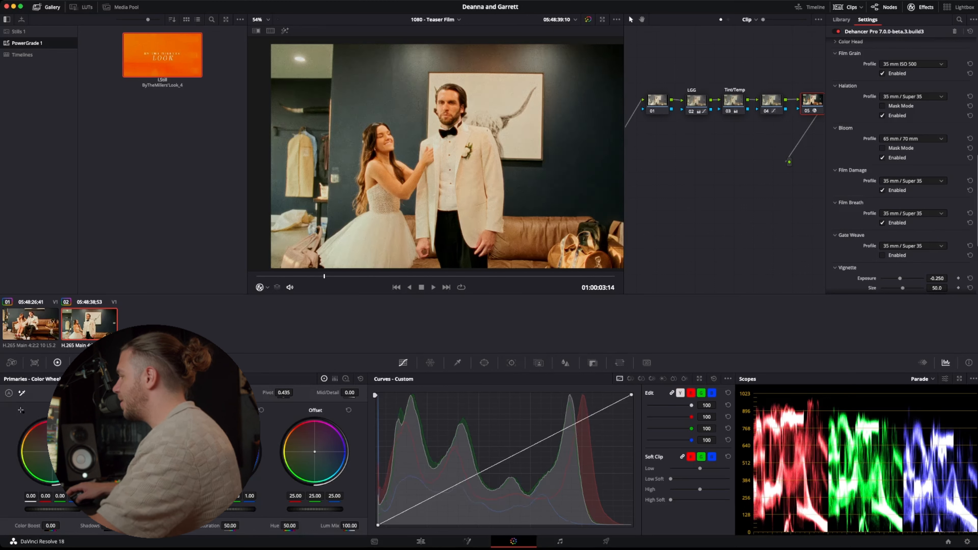
pyautogui.press('space')
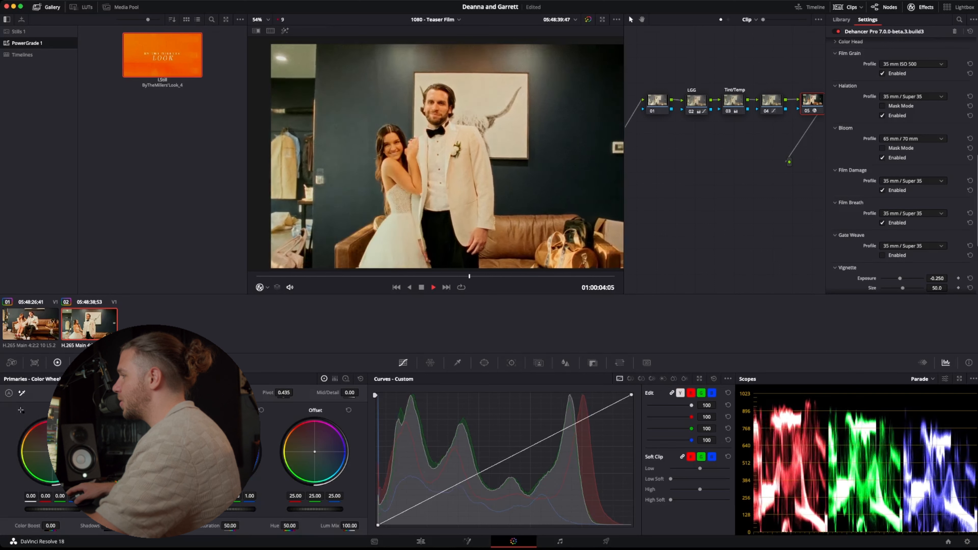
pyautogui.press('space')
# Step: Enable Gate Weave with the 35 mm / Super 35 profile and play back the standing couple's clip from its start
pyautogui.click(882, 255)
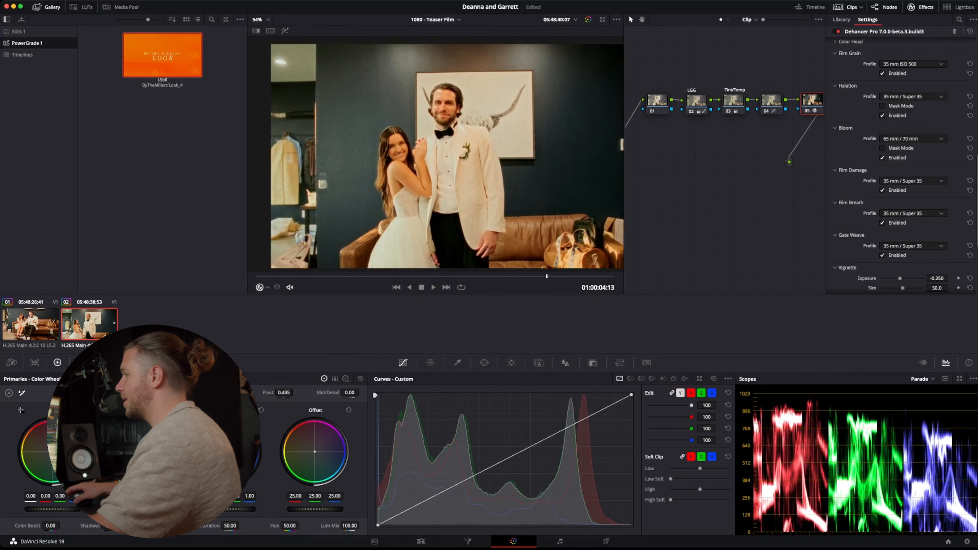
pyautogui.press('space')
pyautogui.press('Up')
pyautogui.press('space')
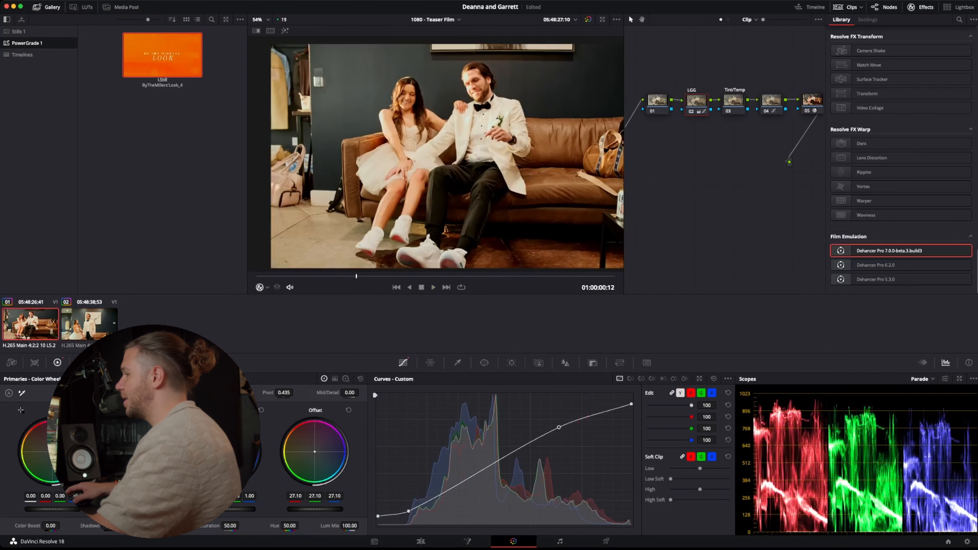
pyautogui.press('Down')
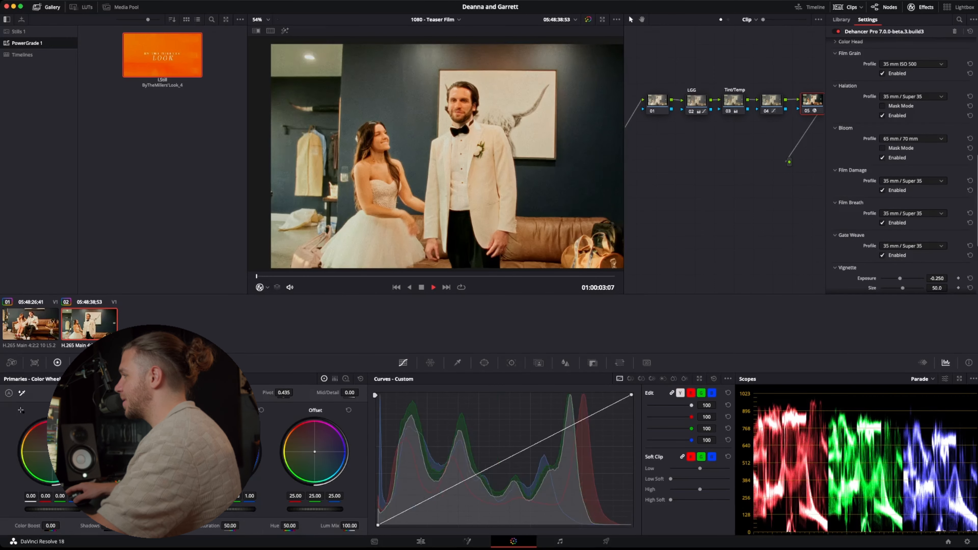
pyautogui.press('space')
pyautogui.press('space')
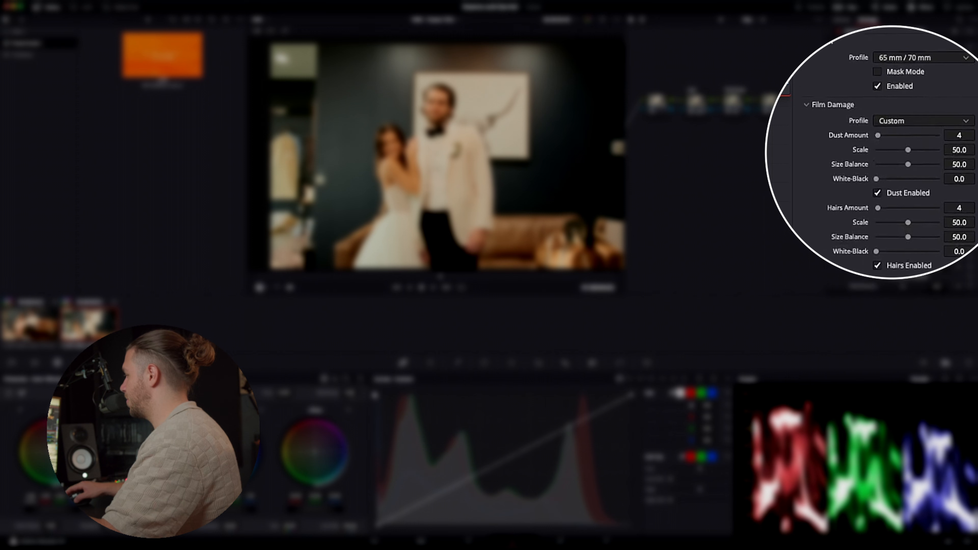
# Step: Examine the dust, hairs, scratches and global settings of the Custom Film Damage profile
pyautogui.scroll(-3, 886, 161)
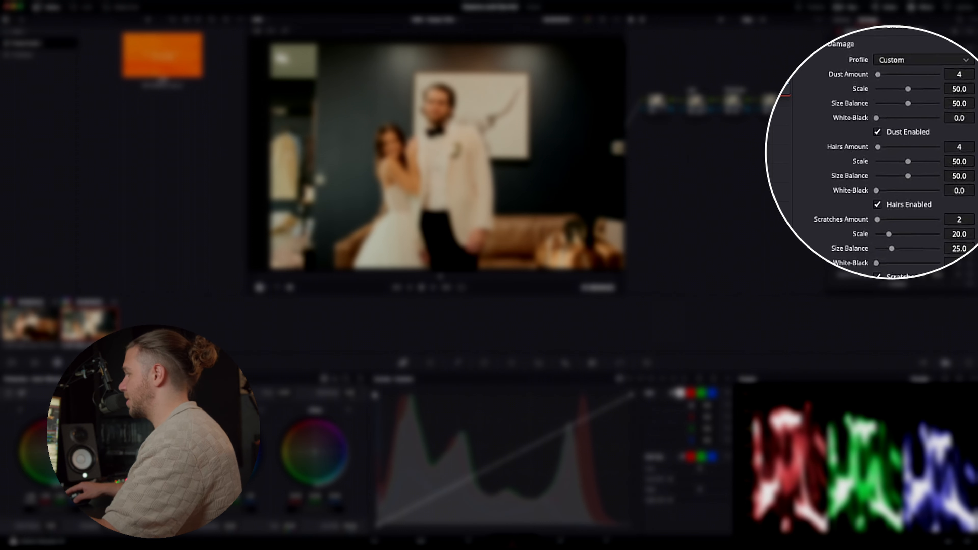
pyautogui.scroll(-3, 886, 154)
pyautogui.scroll(-1, 885, 154)
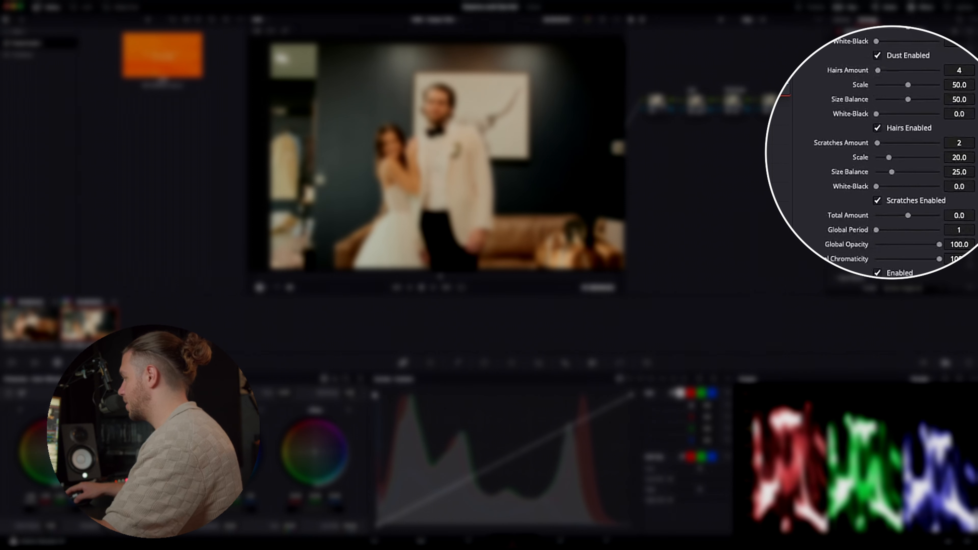
pyautogui.scroll(-1, 886, 154)
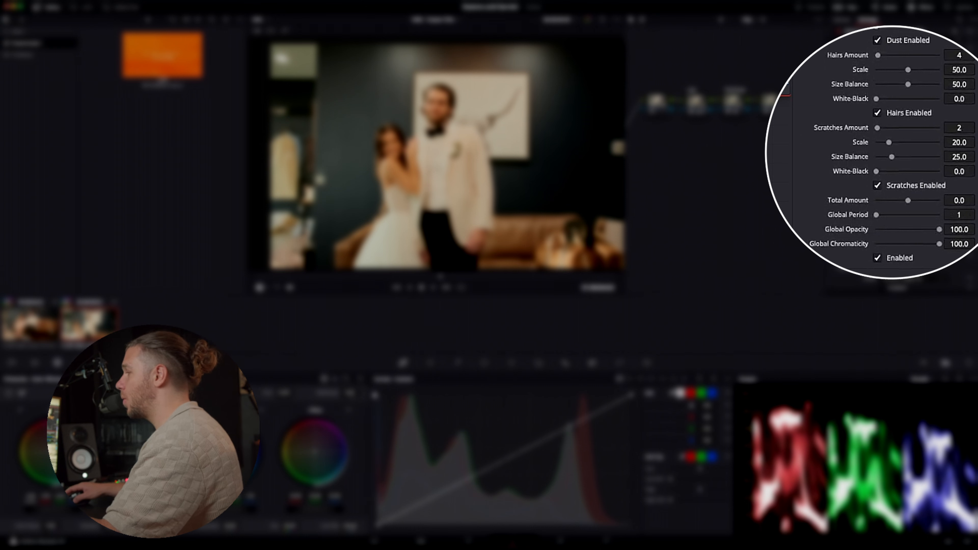
# Step: Set the Bloom profile to 35 mm / Super 35
pyautogui.scroll(10, 886, 154)
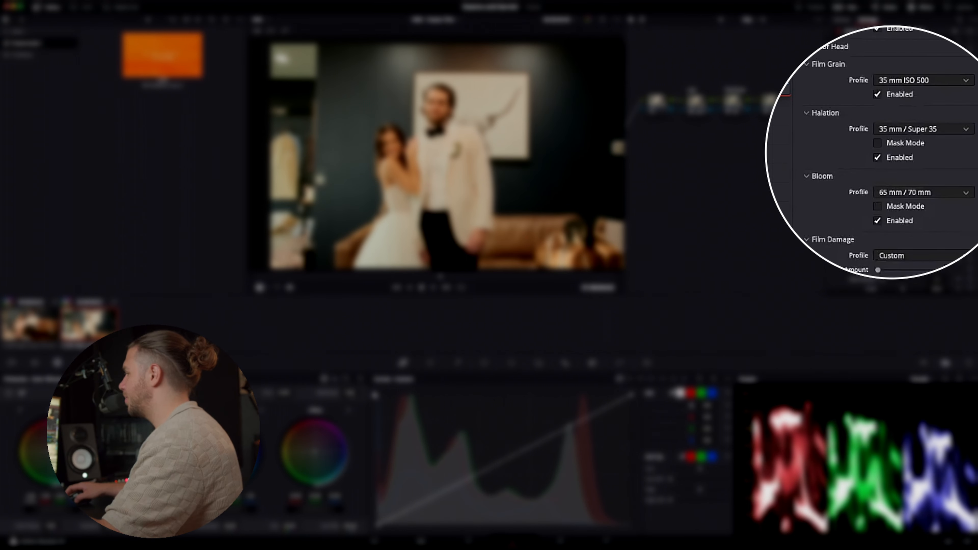
pyautogui.click(924, 192)
pyautogui.scroll(-1, 890, 155)
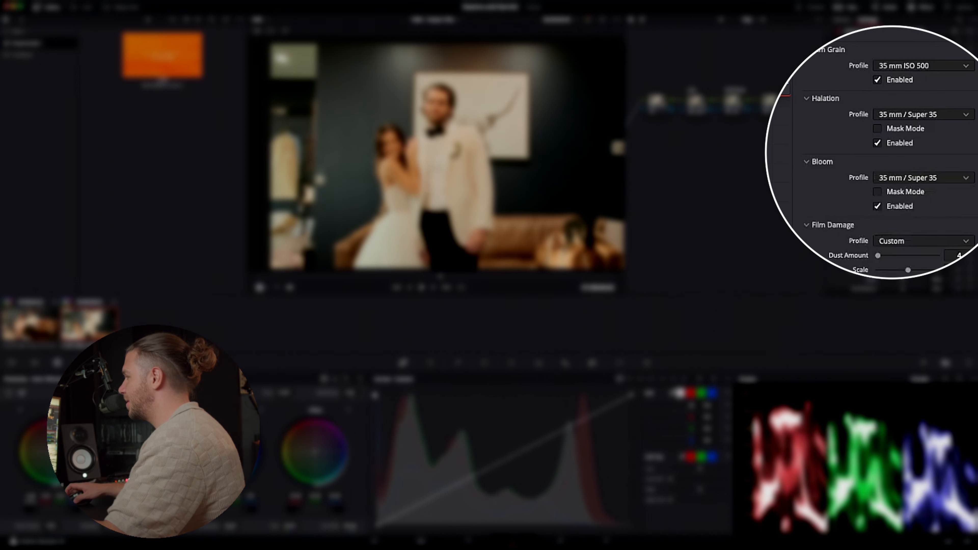
pyautogui.scroll(3, 892, 161)
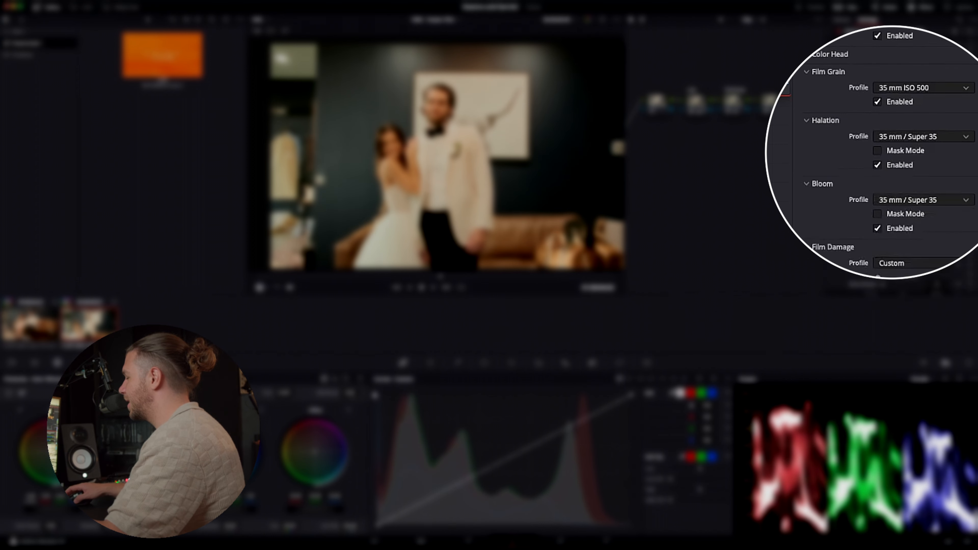